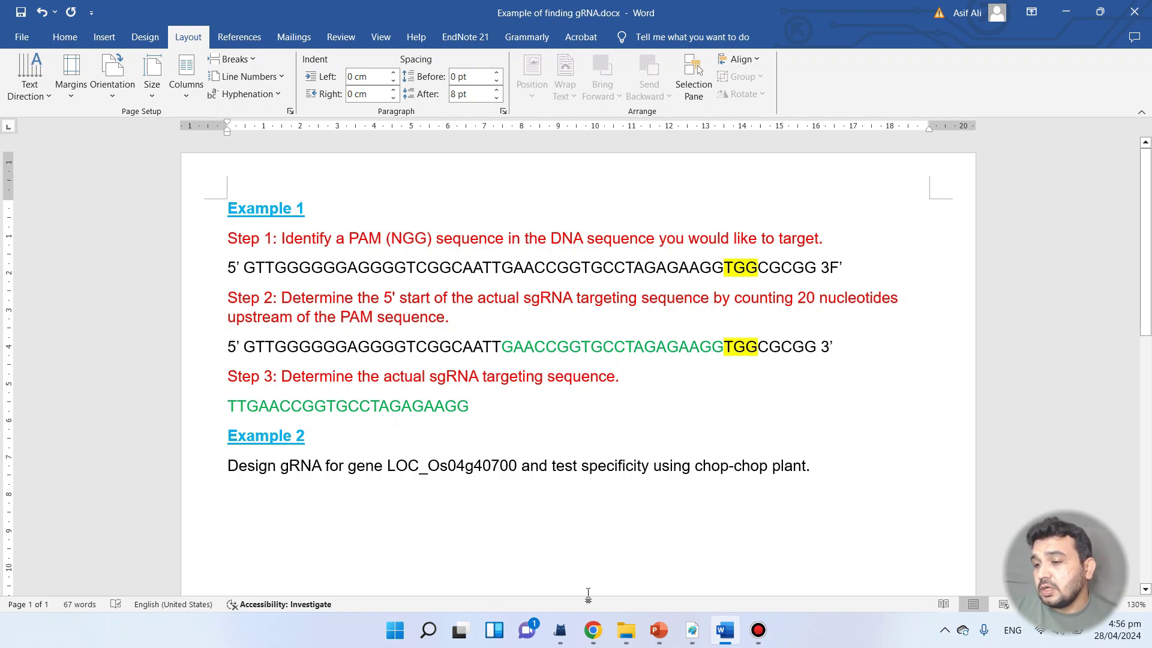
- Switch to Chrome and open the rice gene database at ricedata.cn/gene/ in a new tab
{"action": "left_click", "coordinate": [593, 630]}
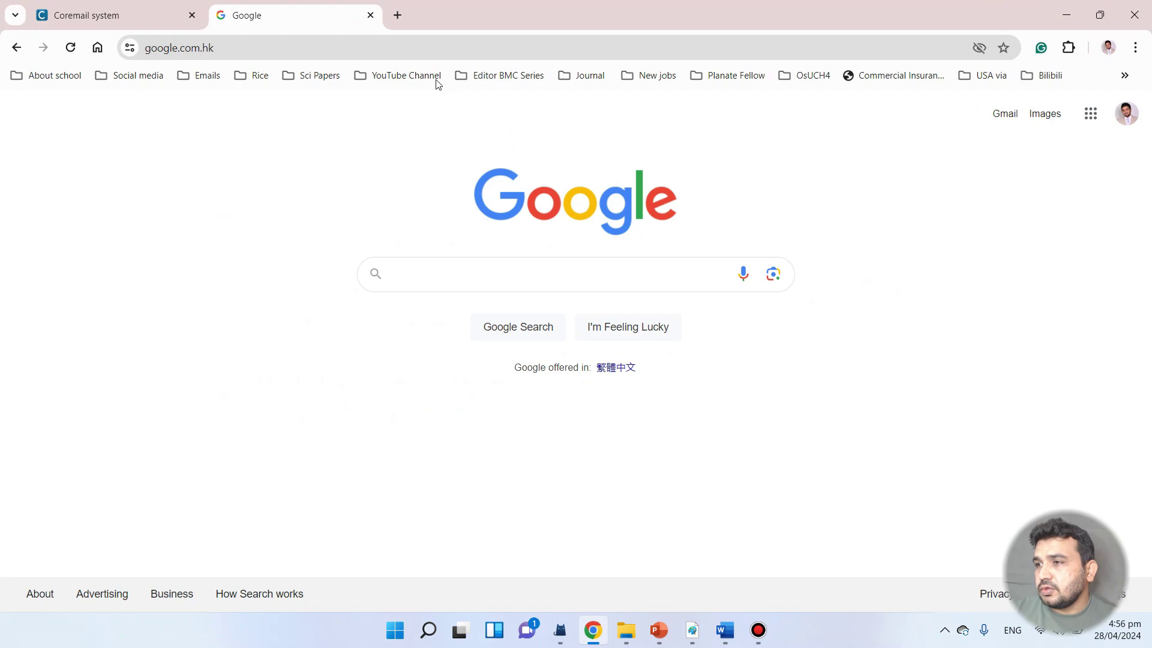
{"action": "left_click", "coordinate": [398, 15]}
{"action": "type", "text": "r"}
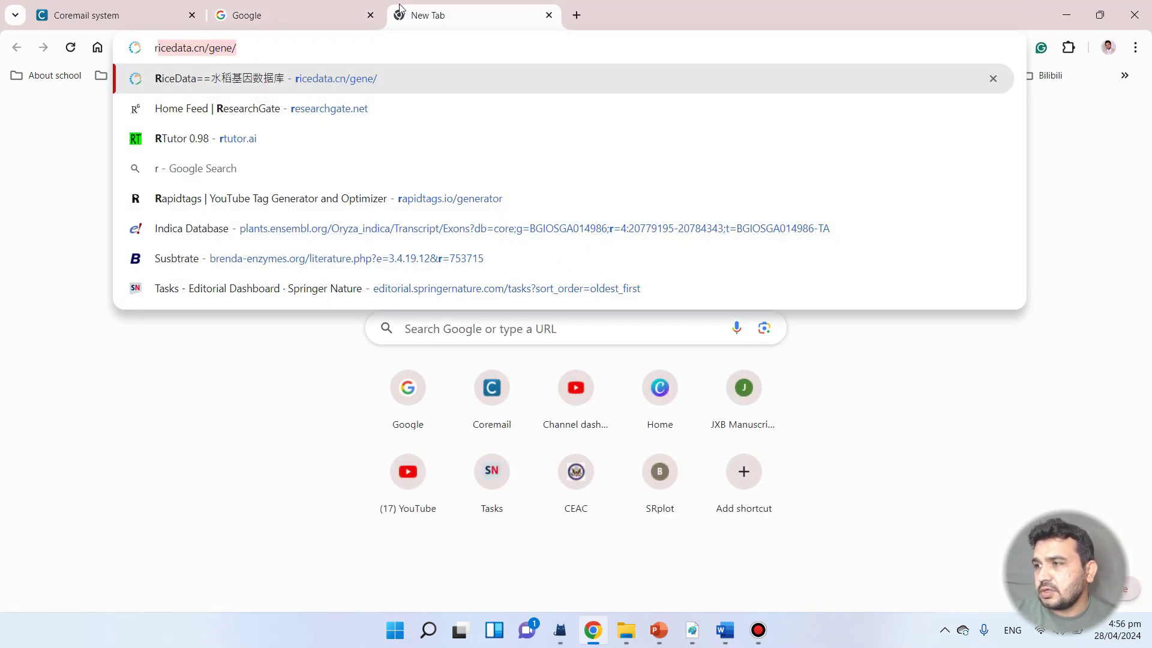
{"action": "key", "text": "Return"}
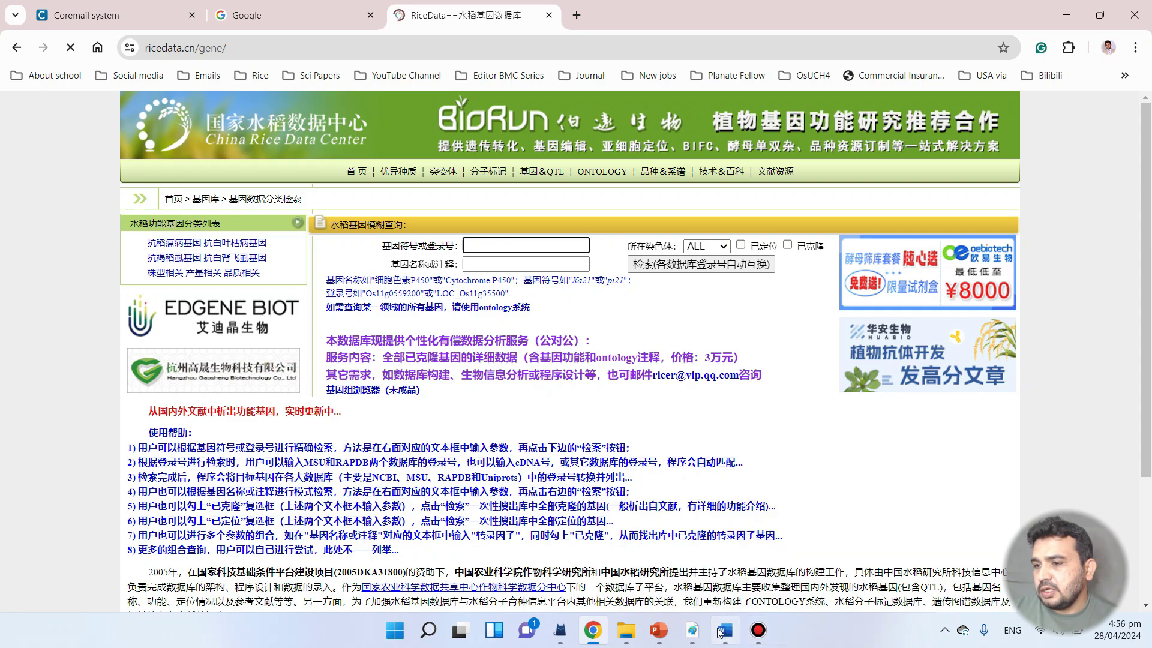
- Copy the gene locus ID from Example 2 of the Word document into the database's gene symbol or accession field
{"action": "key", "text": "alt+Tab"}
{"action": "left_click_drag", "start_coordinate": [514, 468], "coordinate": [401, 469]}
{"action": "key", "text": "ctrl+c"}
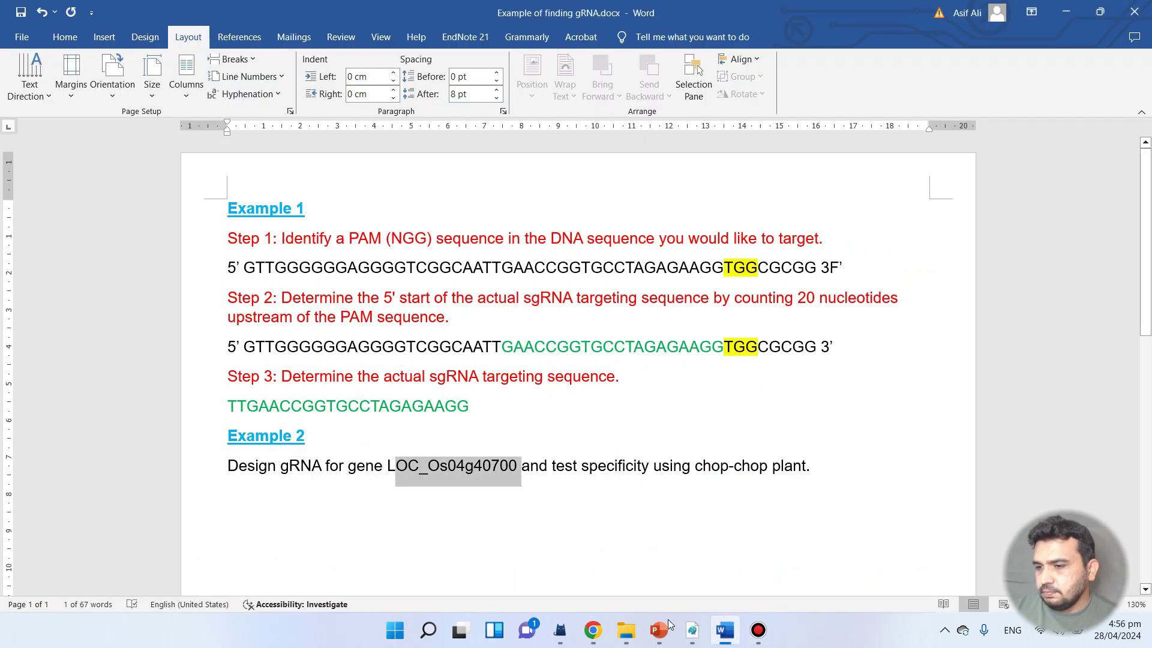
{"action": "left_click", "coordinate": [593, 630]}
{"action": "key", "text": "ctrl+v"}
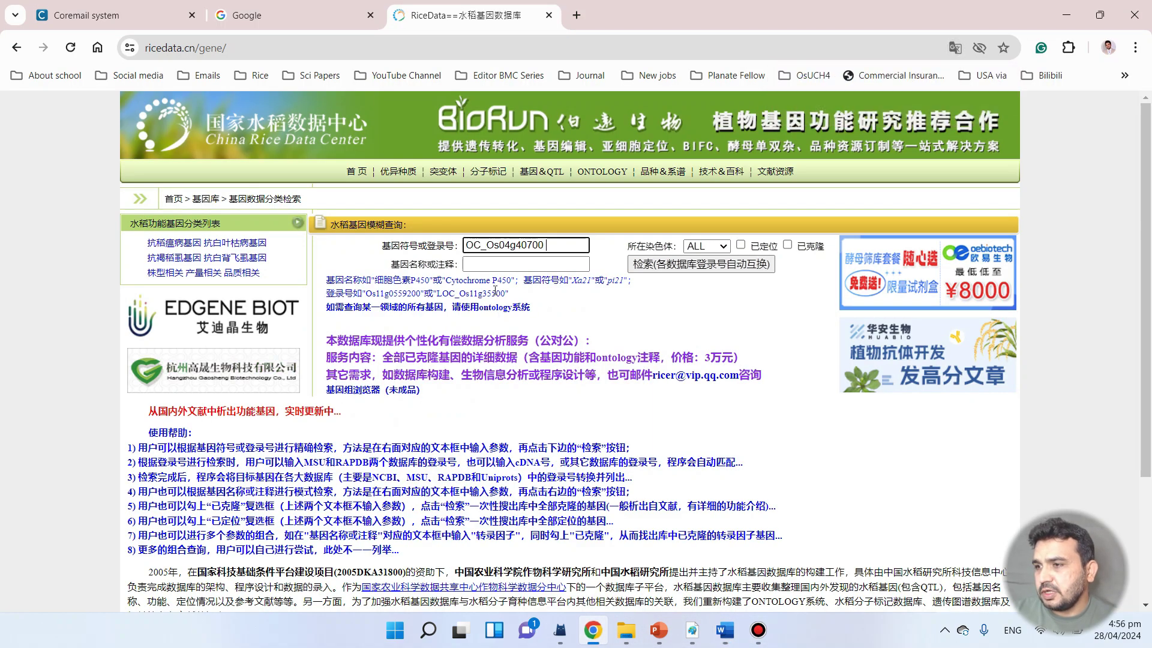
{"action": "key", "text": "BackSpace"}
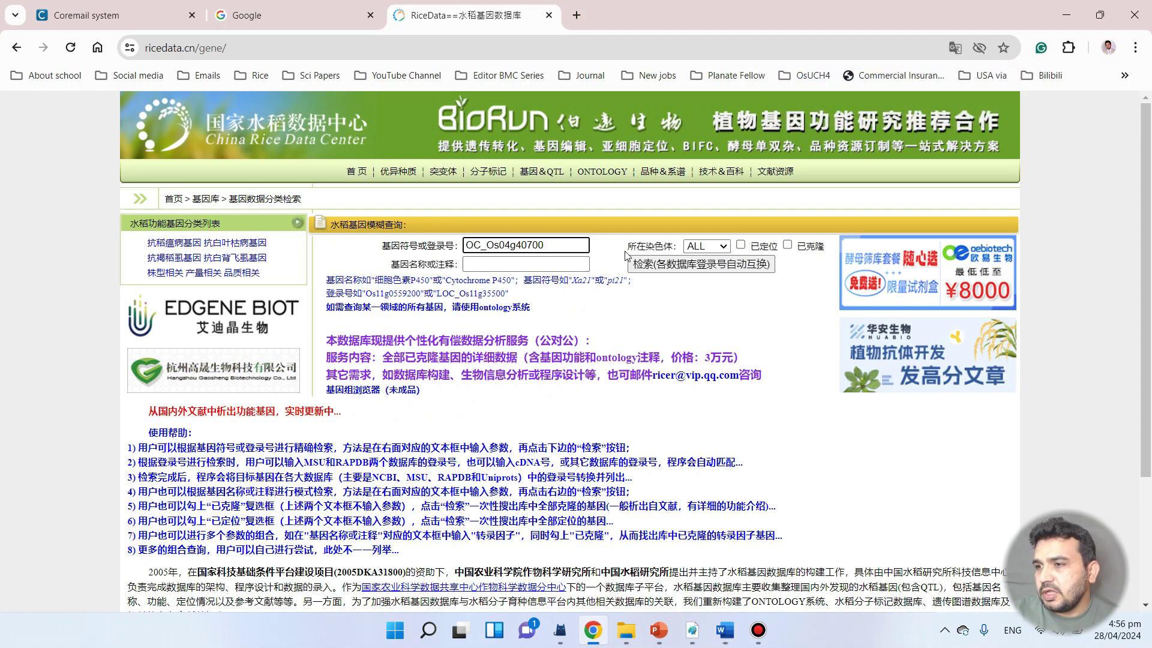
- Correct the accession to LOC_Os04g40700 and search the rice gene database for it
{"action": "left_click", "coordinate": [663, 267]}
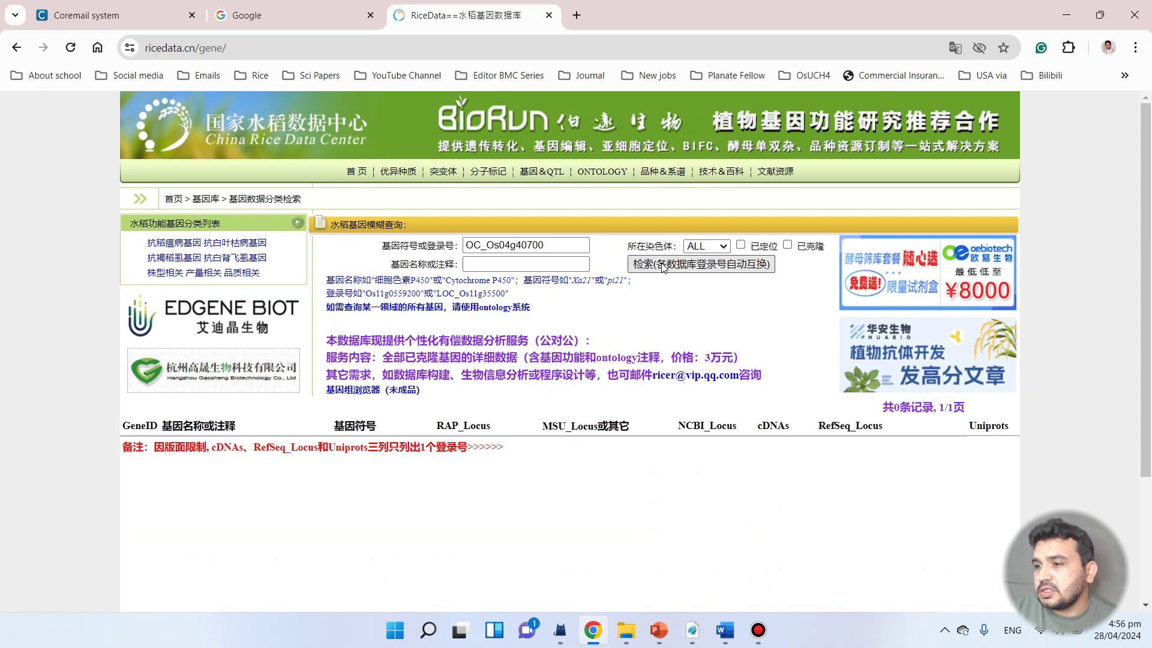
{"action": "left_click", "coordinate": [471, 246]}
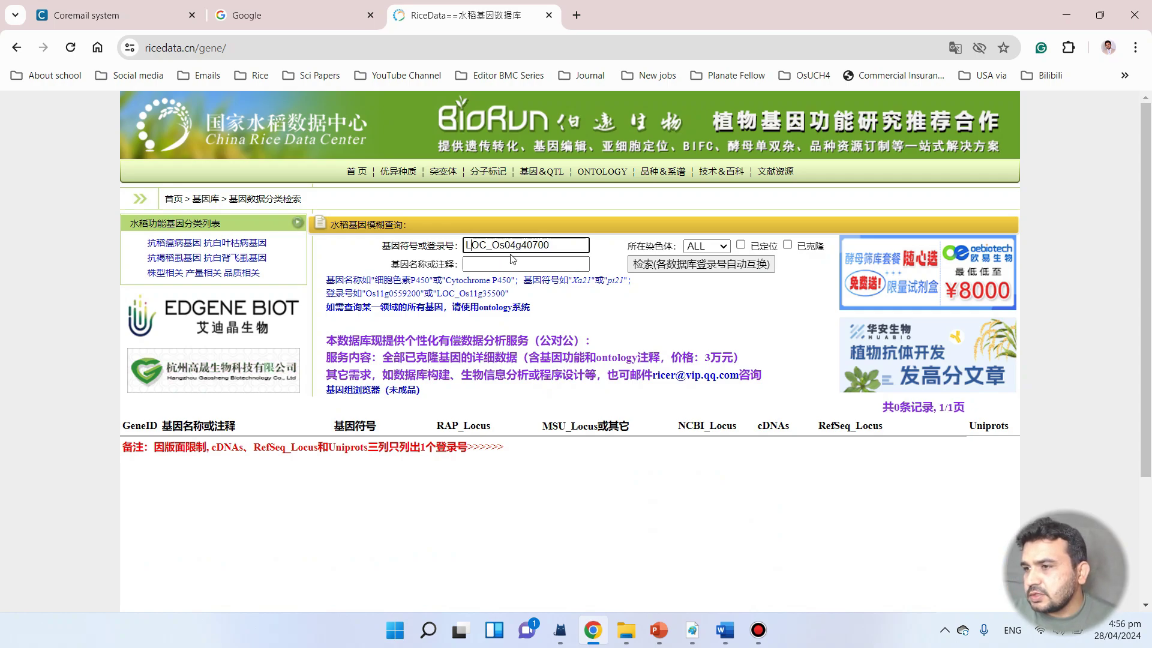
{"action": "left_click", "coordinate": [653, 265]}
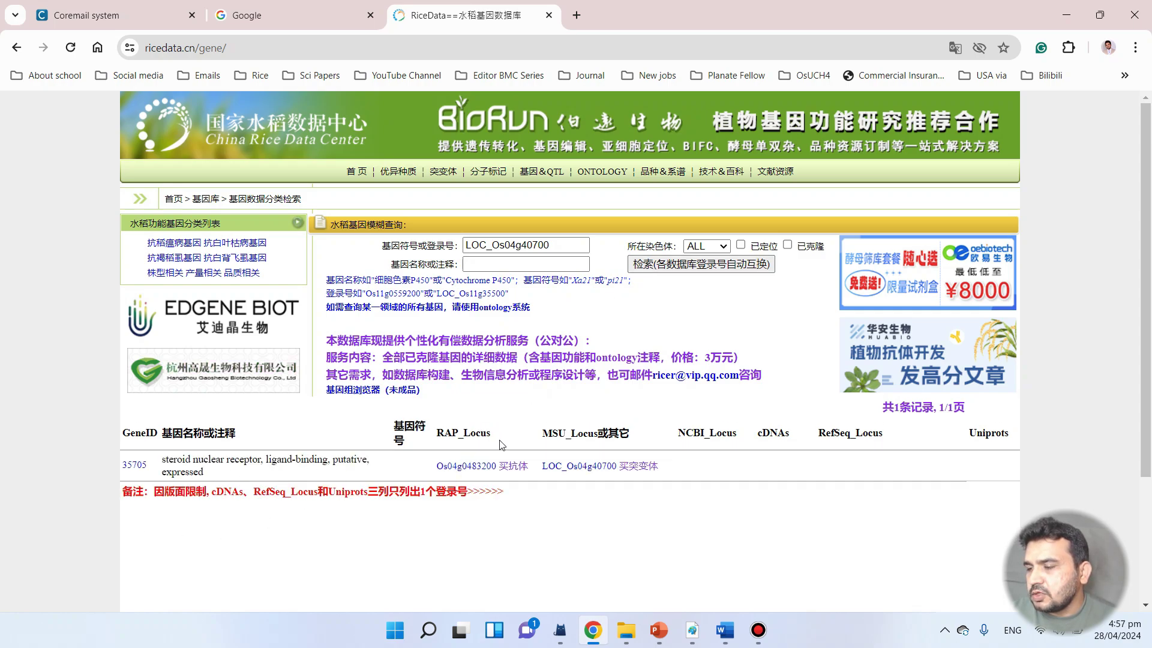
- Compare the RAP_Locus and MSU_Locus columns of the result and open the RAP locus entry Os04g0483200
{"action": "left_click_drag", "start_coordinate": [494, 434], "coordinate": [436, 433]}
{"action": "left_click_drag", "start_coordinate": [543, 432], "coordinate": [608, 433]}
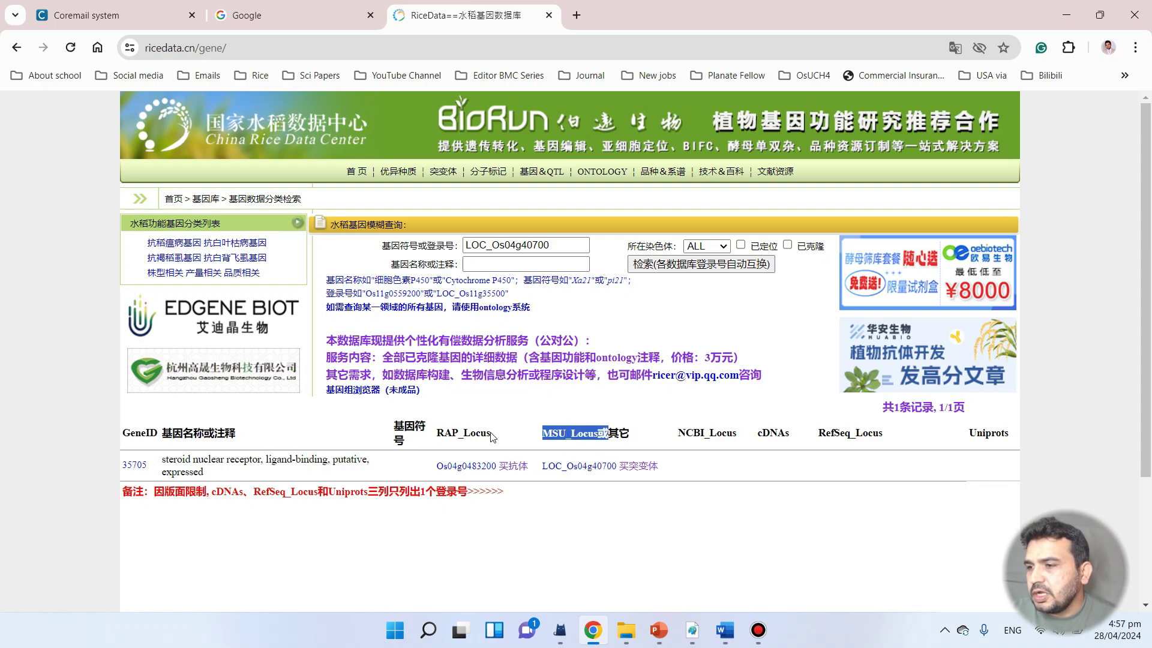
{"action": "left_click_drag", "start_coordinate": [492, 433], "coordinate": [437, 433]}
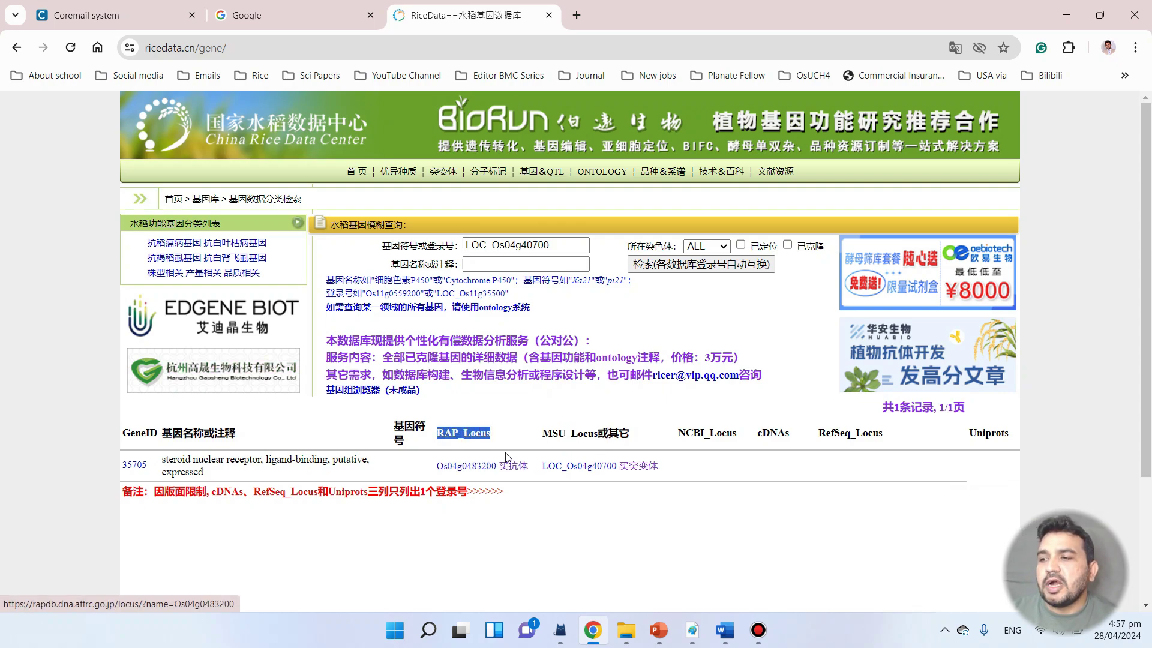
{"action": "left_click", "coordinate": [473, 467]}
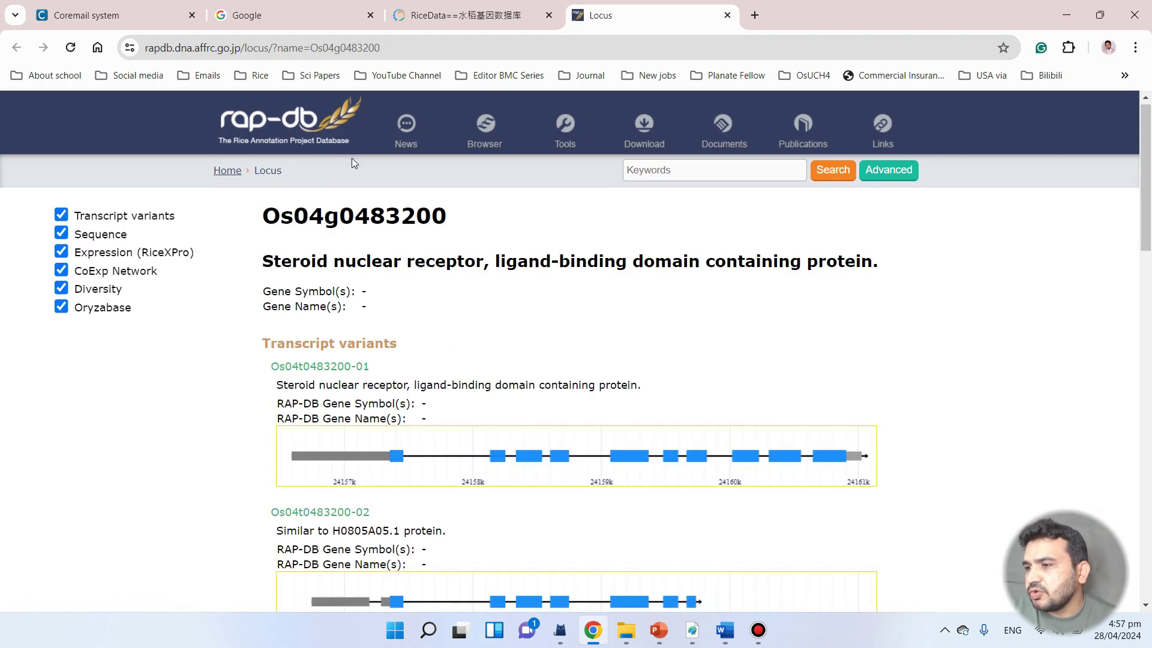
- Examine the Os04t0483200-01 gene sequence, marking the grey untranslated regions at its start and end
{"action": "scroll", "coordinate": [579, 342], "scroll_direction": "down", "scroll_amount": 5}
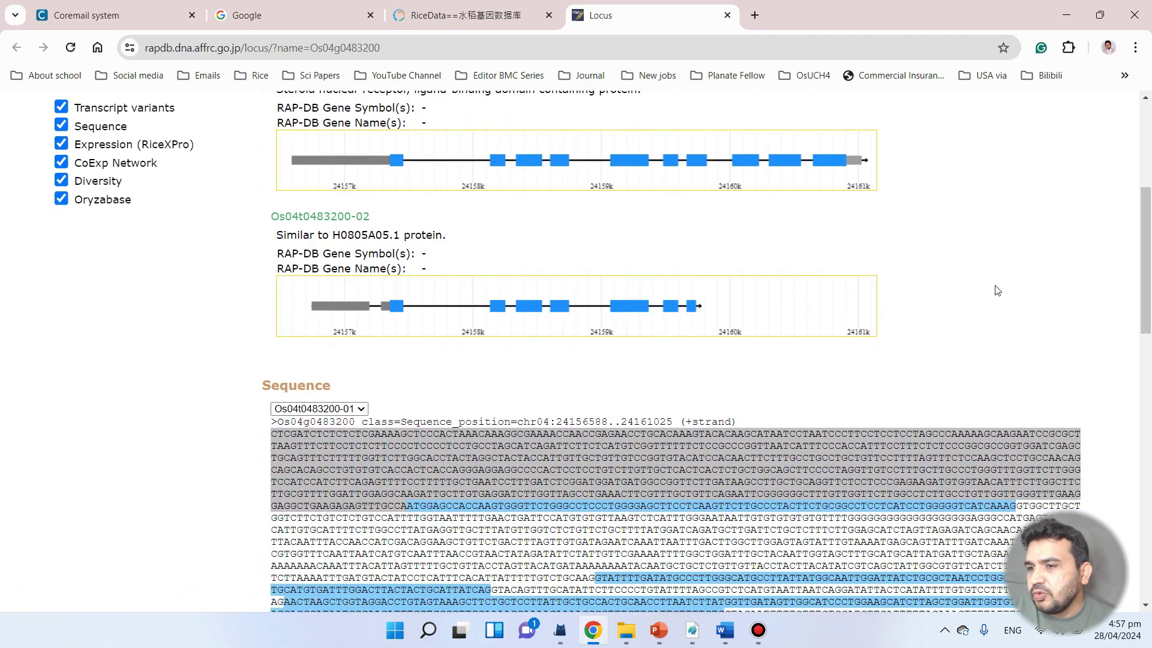
{"action": "scroll", "coordinate": [436, 323], "scroll_direction": "down", "scroll_amount": 3}
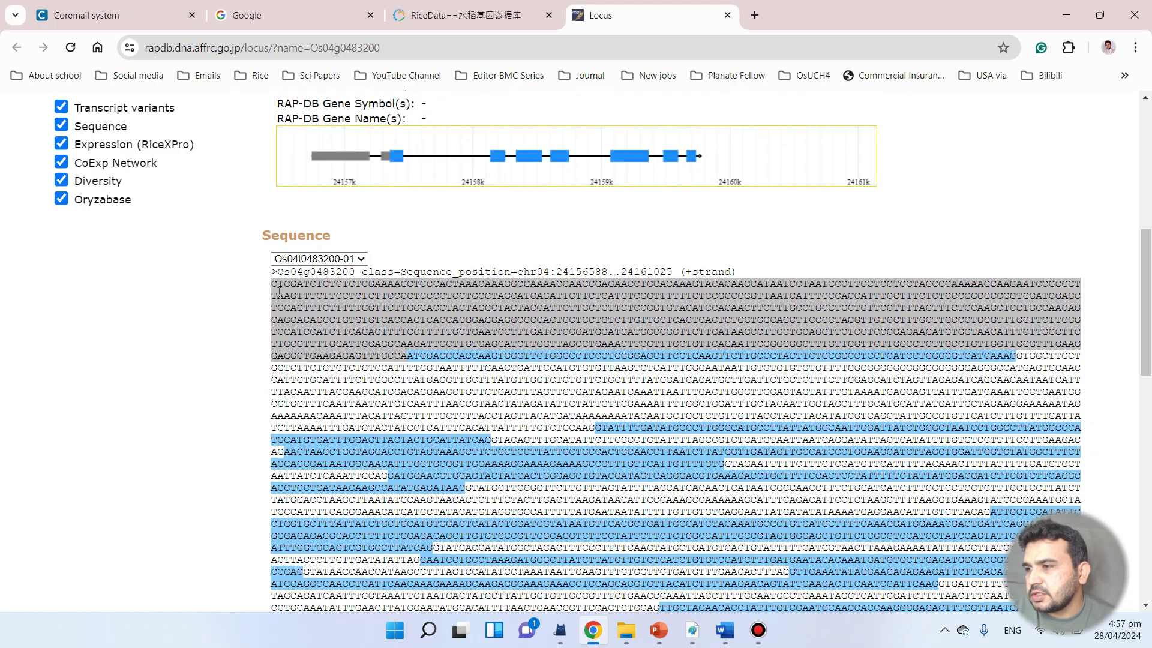
{"action": "left_click_drag", "start_coordinate": [271, 289], "coordinate": [402, 356]}
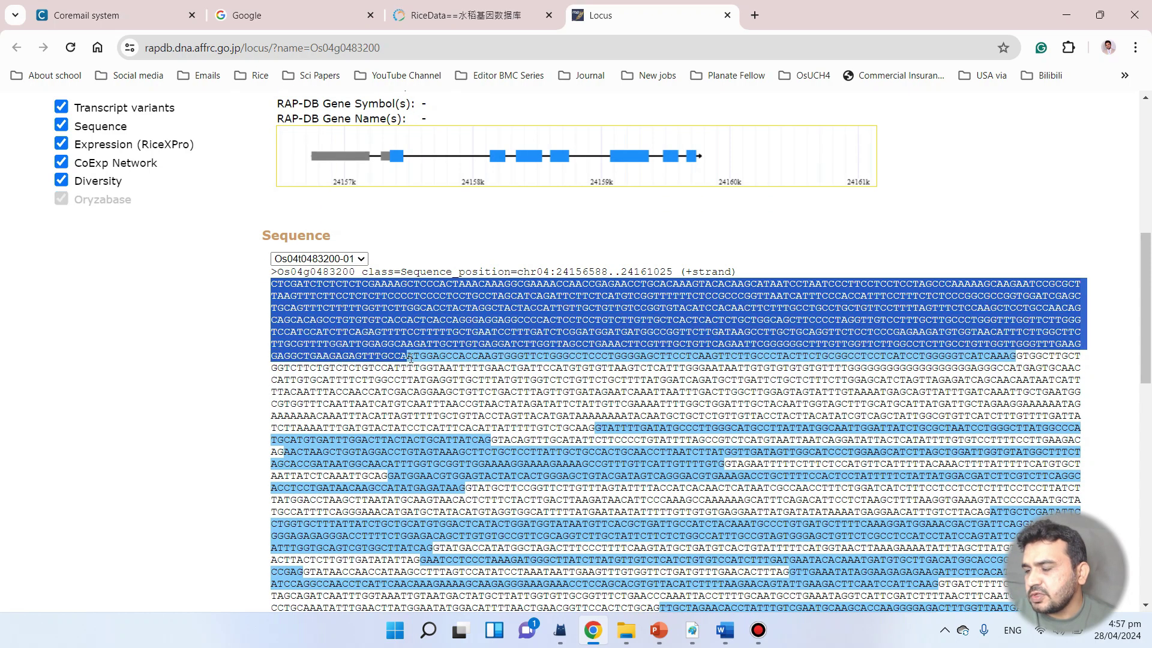
{"action": "scroll", "coordinate": [410, 358], "scroll_direction": "down", "scroll_amount": 7}
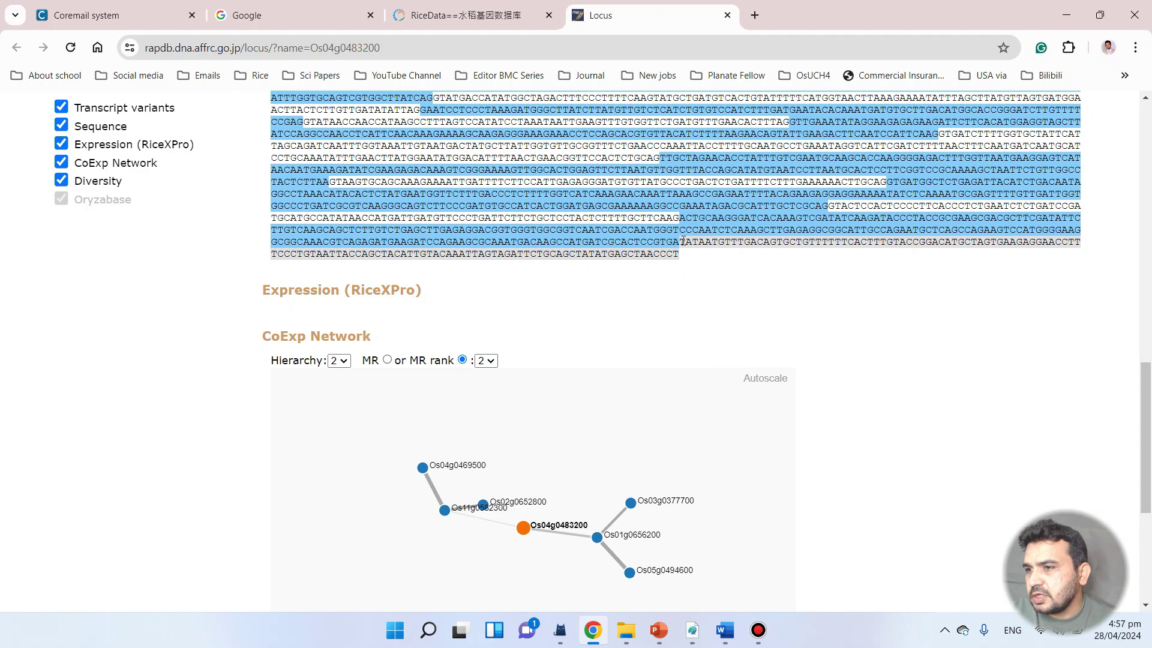
{"action": "left_click_drag", "start_coordinate": [682, 241], "coordinate": [694, 266]}
{"action": "left_click", "coordinate": [789, 278]}
{"action": "scroll", "coordinate": [776, 319], "scroll_direction": "up", "scroll_amount": 5}
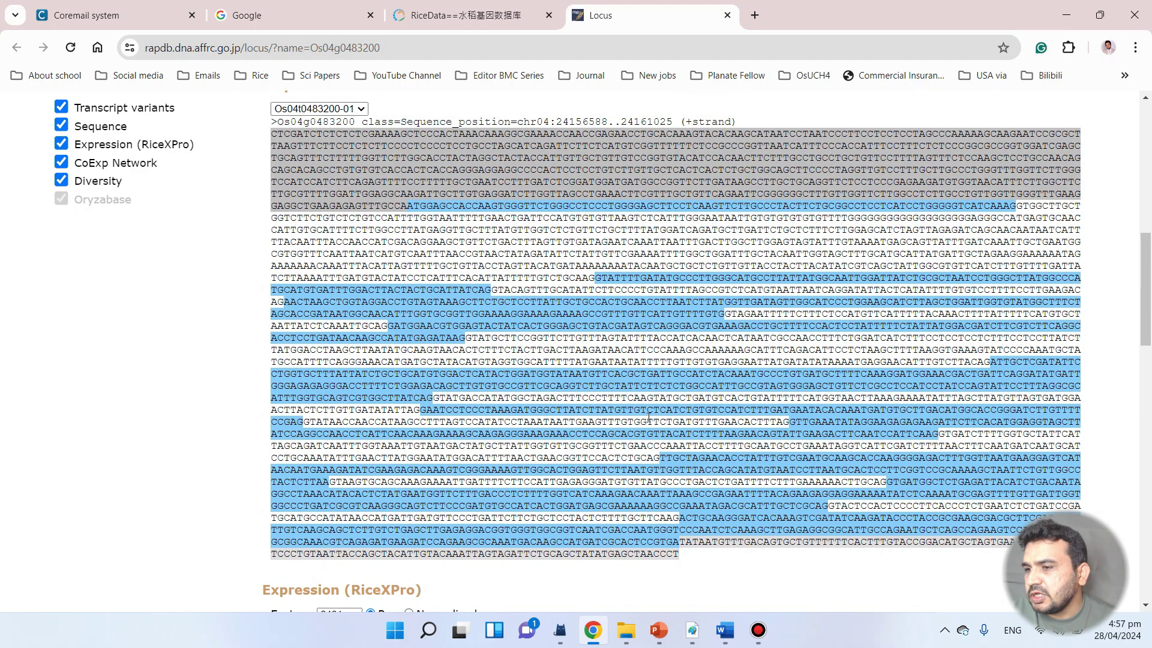
{"action": "scroll", "coordinate": [644, 408], "scroll_direction": "down", "scroll_amount": 1}
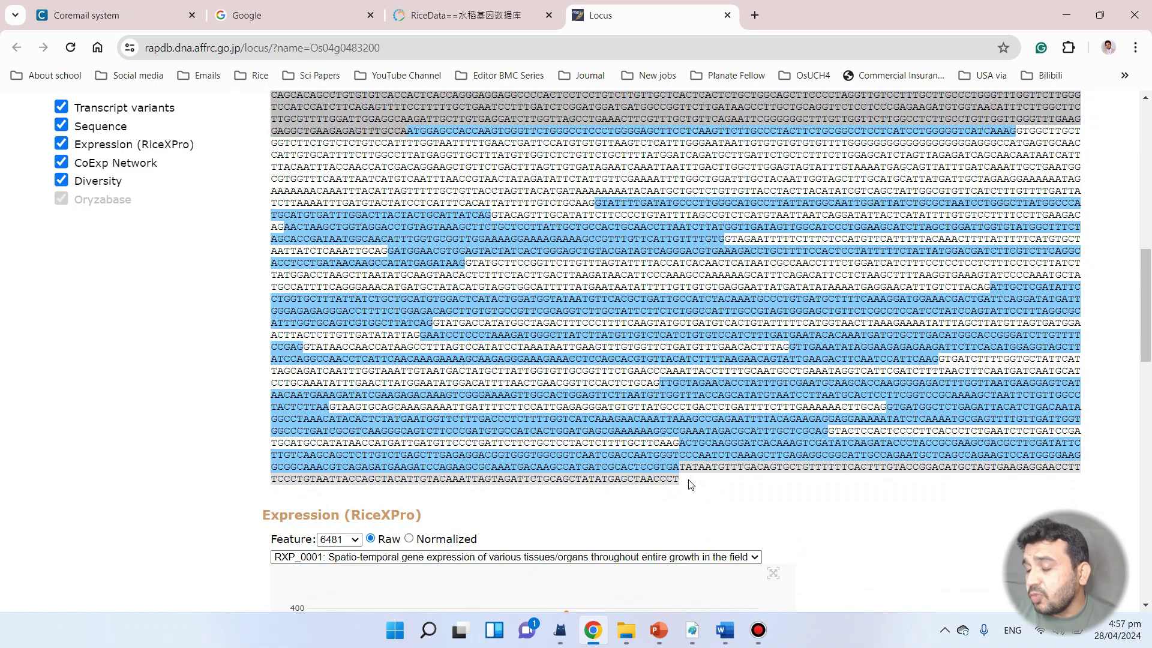
{"action": "scroll", "coordinate": [688, 485], "scroll_direction": "up", "scroll_amount": 1}
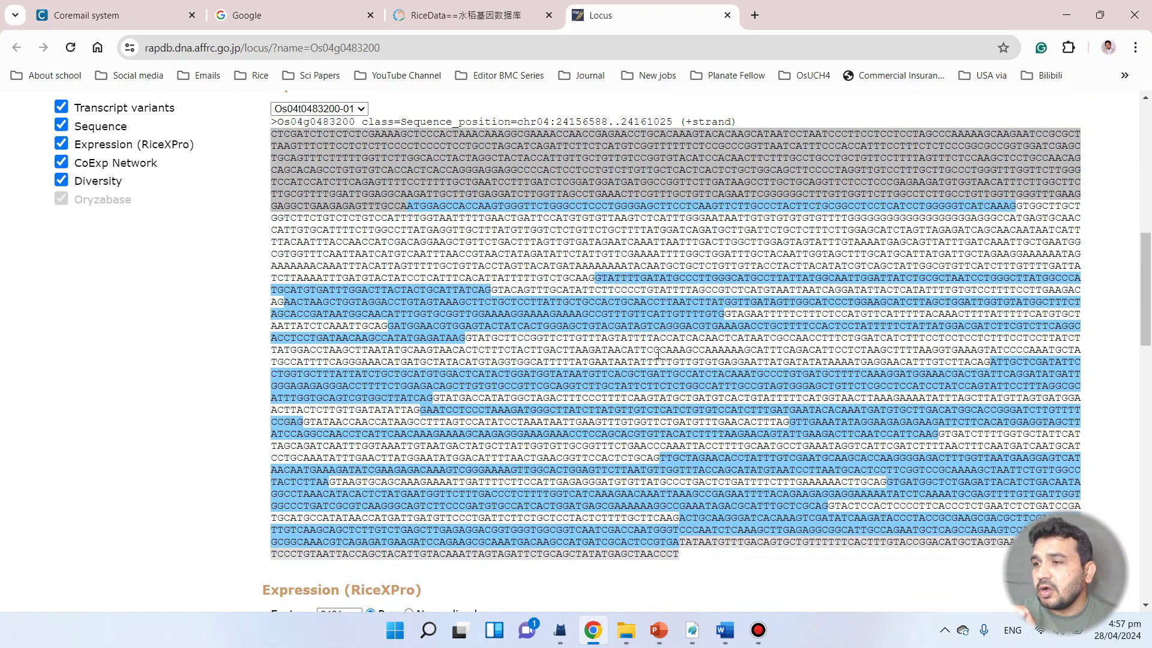
{"action": "scroll", "coordinate": [559, 208], "scroll_direction": "up", "scroll_amount": 1}
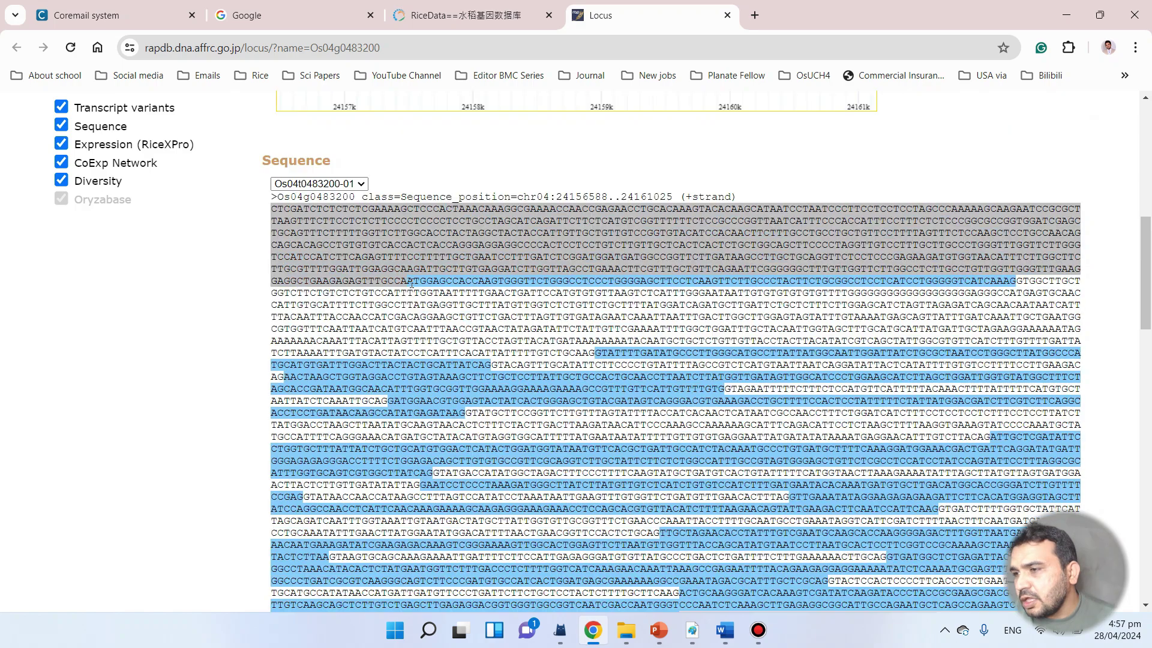
- Mark the first blue coding exon and the stretch leading into the second exon, and review the remaining sequence
{"action": "left_click_drag", "start_coordinate": [408, 281], "coordinate": [1019, 280]}
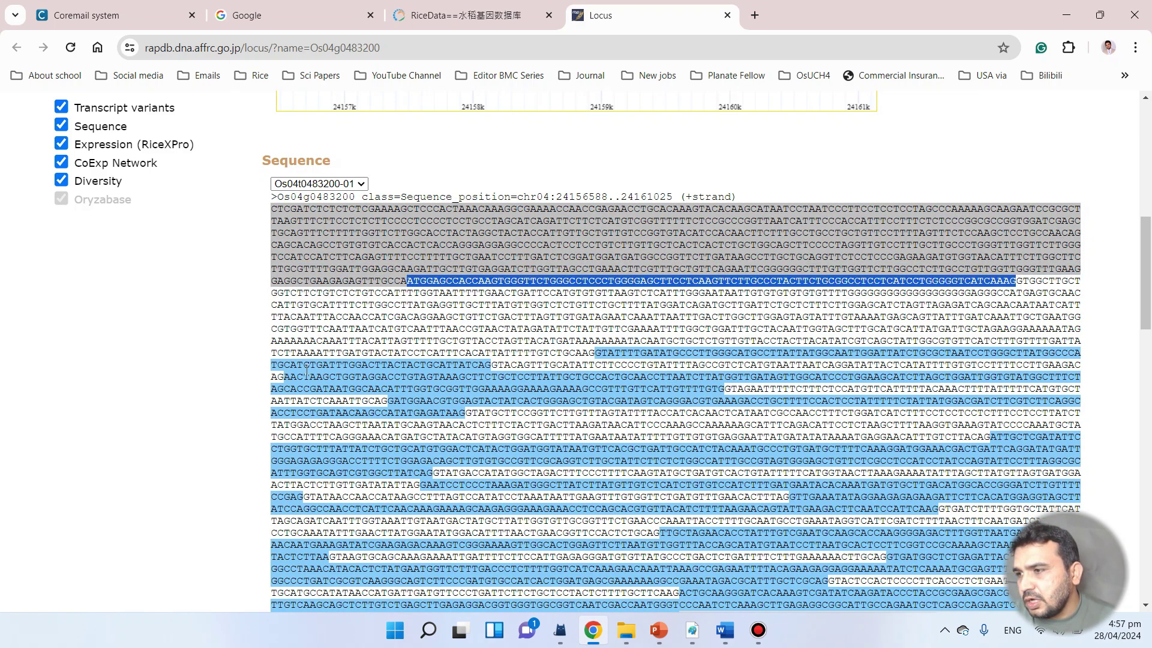
{"action": "left_click_drag", "start_coordinate": [278, 367], "coordinate": [338, 362]}
{"action": "left_click_drag", "start_coordinate": [607, 341], "coordinate": [845, 355]}
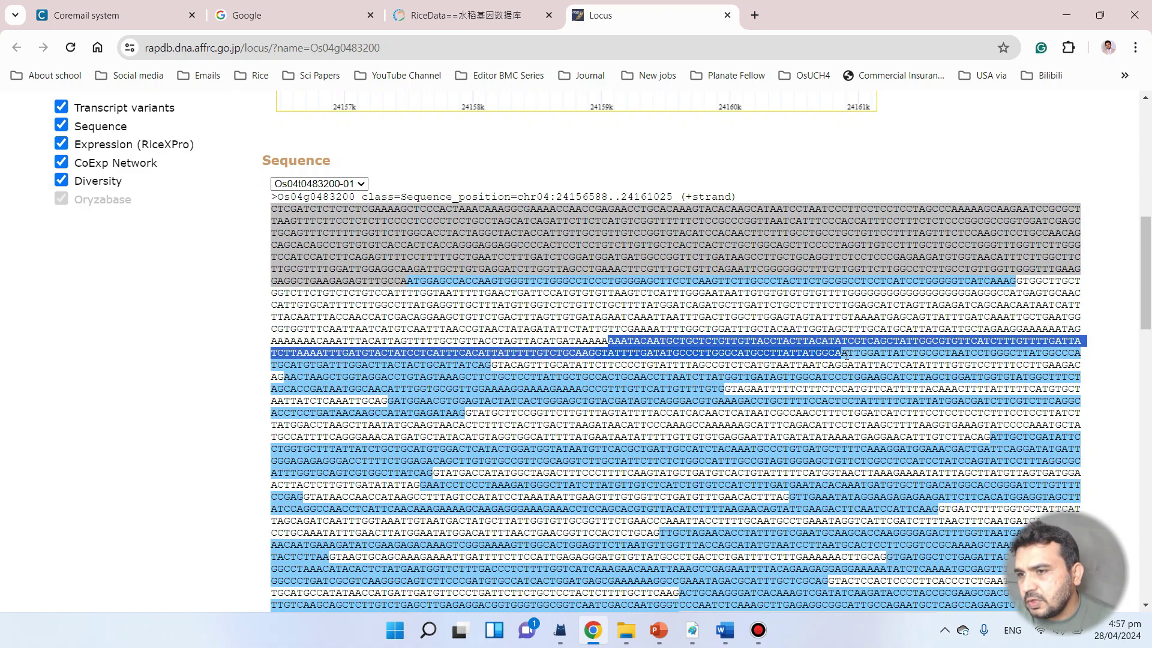
{"action": "left_click", "coordinate": [446, 391]}
{"action": "scroll", "coordinate": [502, 522], "scroll_direction": "down", "scroll_amount": 3}
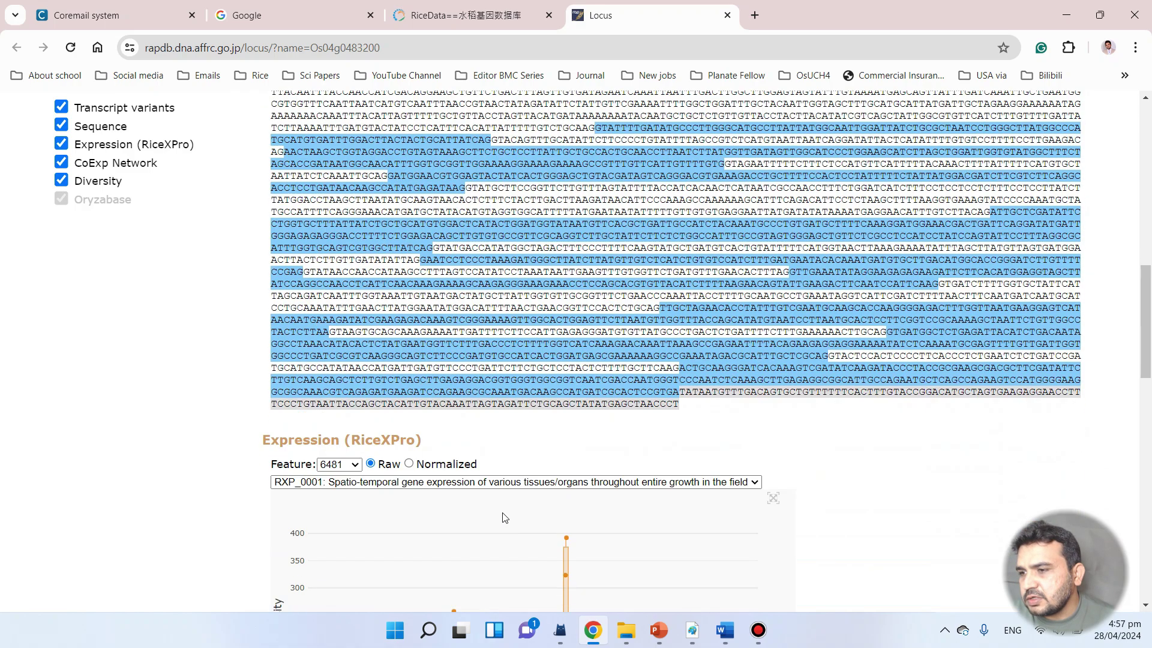
- Compare the exon diagrams of transcript variants Os04t0483200-01 and Os04t0483200-02, focusing on the first exon
{"action": "scroll", "coordinate": [504, 522], "scroll_direction": "up", "scroll_amount": 10}
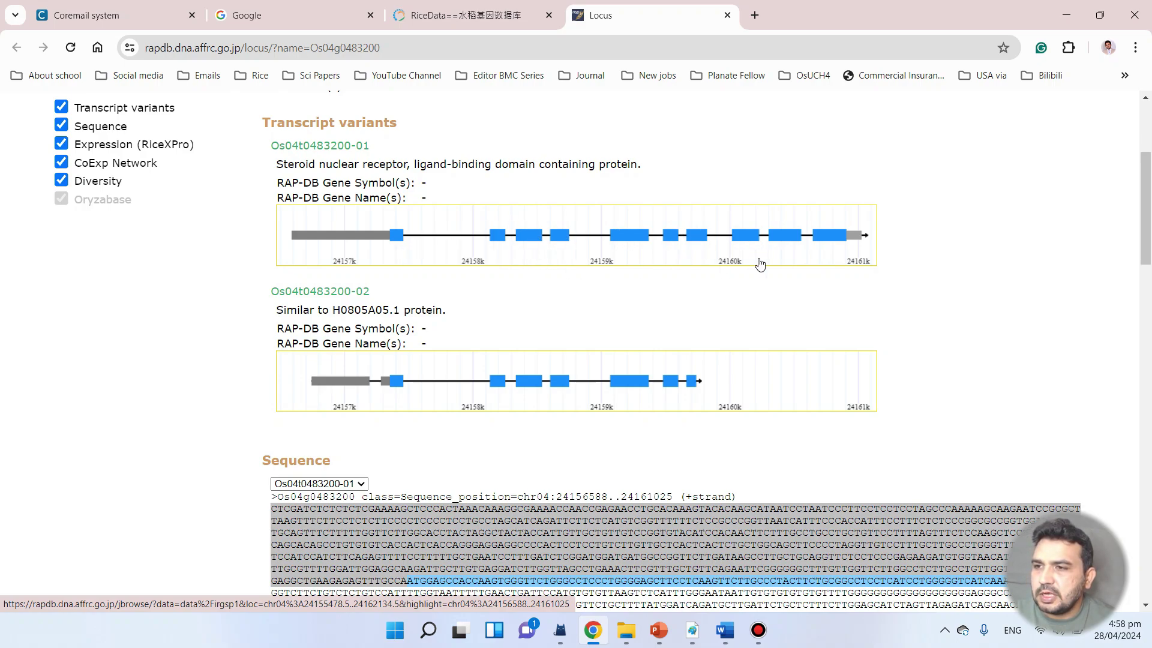
{"action": "scroll", "coordinate": [629, 291], "scroll_direction": "up", "scroll_amount": 1}
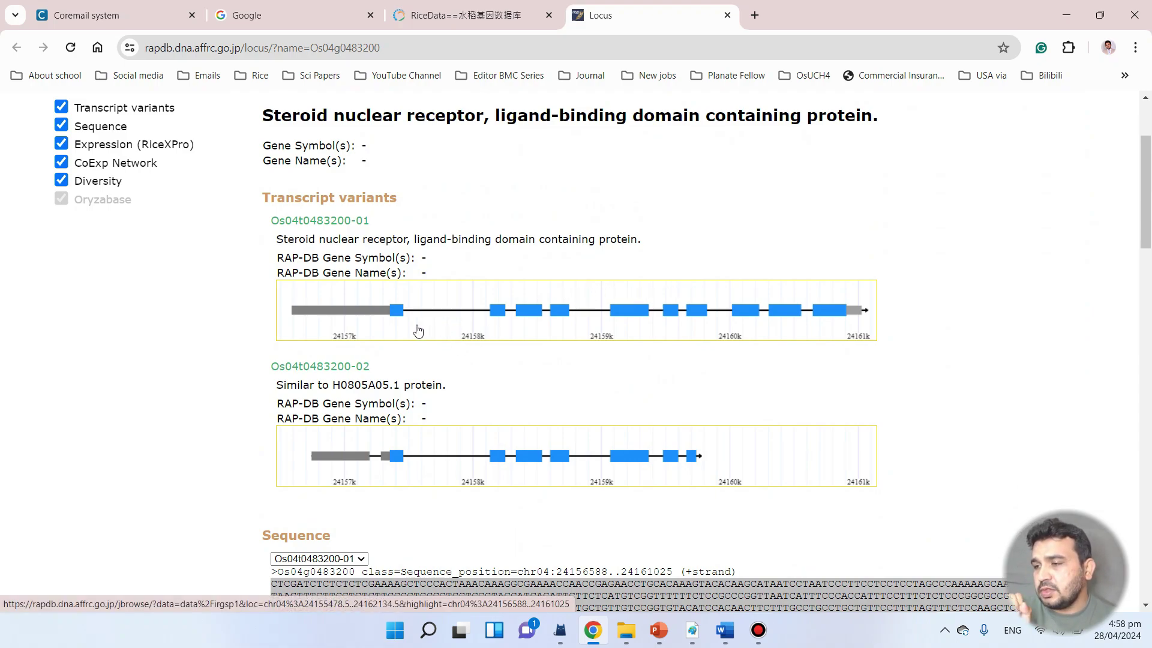
{"action": "mouse_move", "coordinate": [400, 327]}
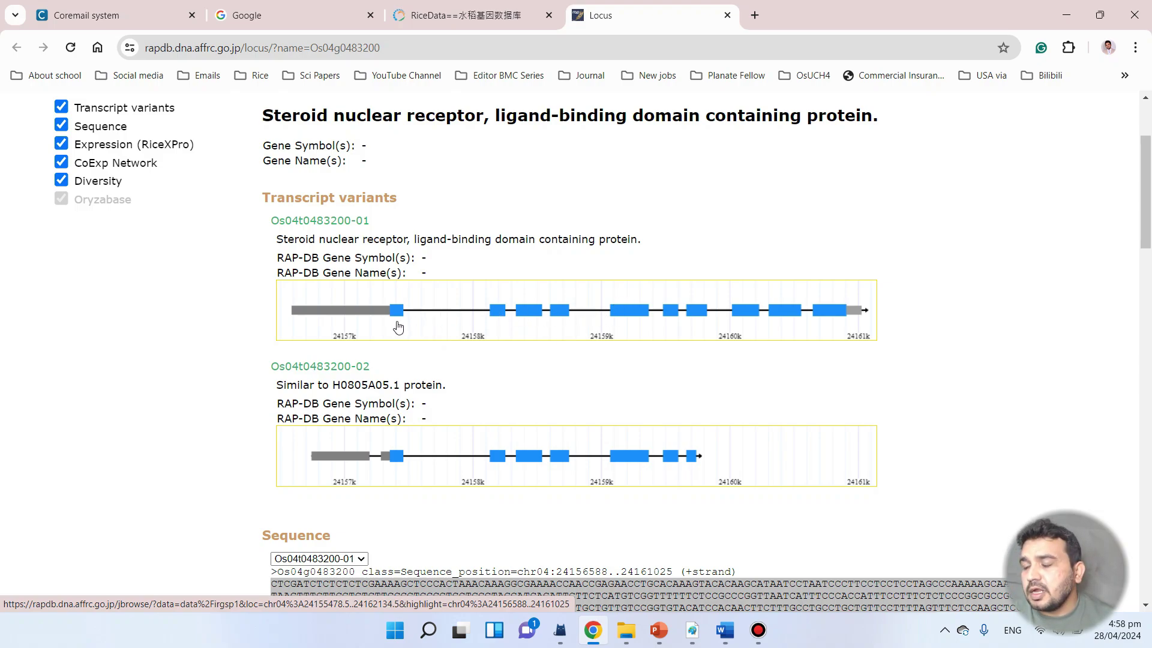
{"action": "scroll", "coordinate": [398, 324], "scroll_direction": "down", "scroll_amount": 2}
{"action": "scroll", "coordinate": [597, 303], "scroll_direction": "up", "scroll_amount": 1}
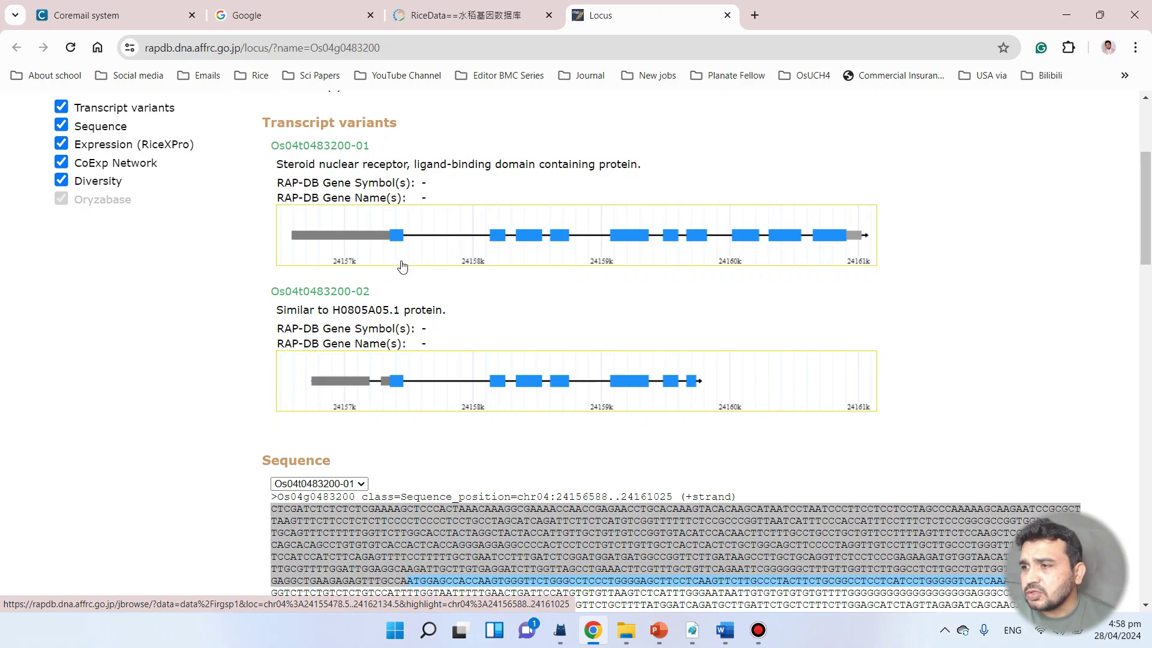
- Mark the untranslated sequence just before the ATG start codon, including the stretch that runs through the first coding exon
{"action": "scroll", "coordinate": [624, 273], "scroll_direction": "down", "scroll_amount": 3}
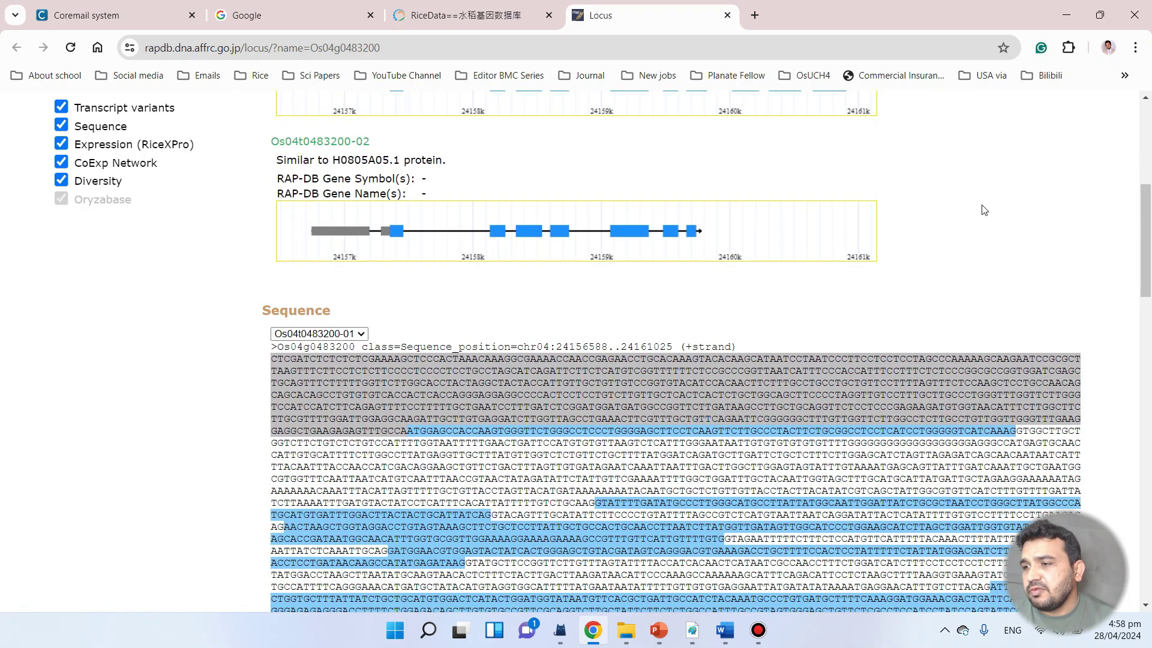
{"action": "left_click_drag", "start_coordinate": [418, 431], "coordinate": [445, 418]}
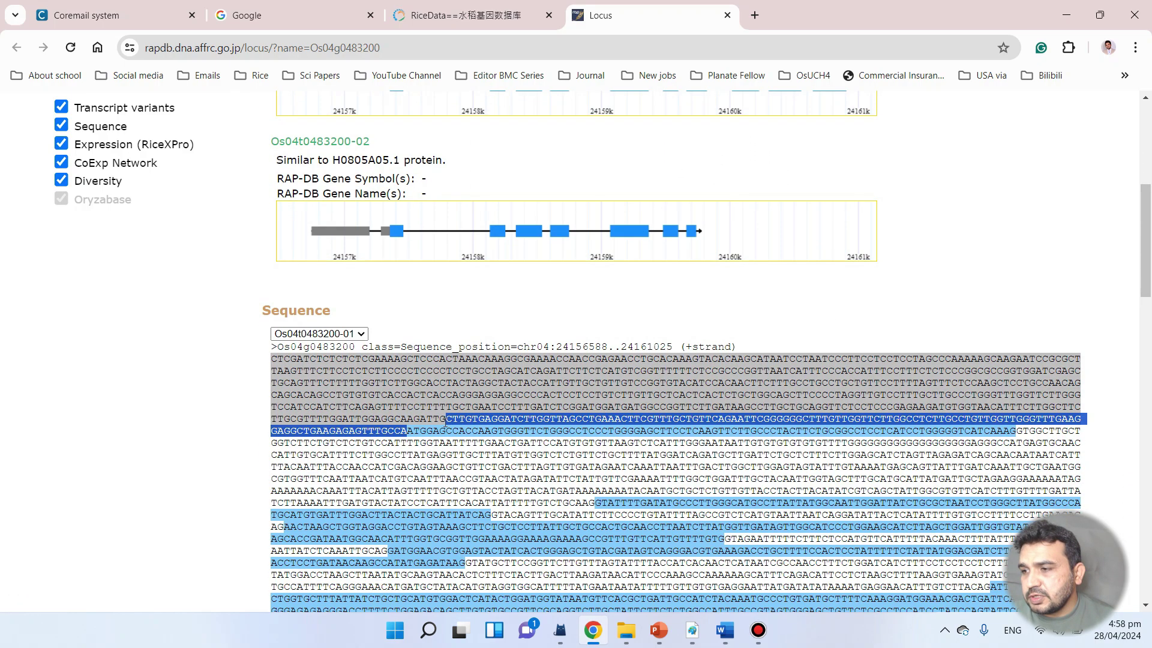
{"action": "left_click", "coordinate": [1094, 199]}
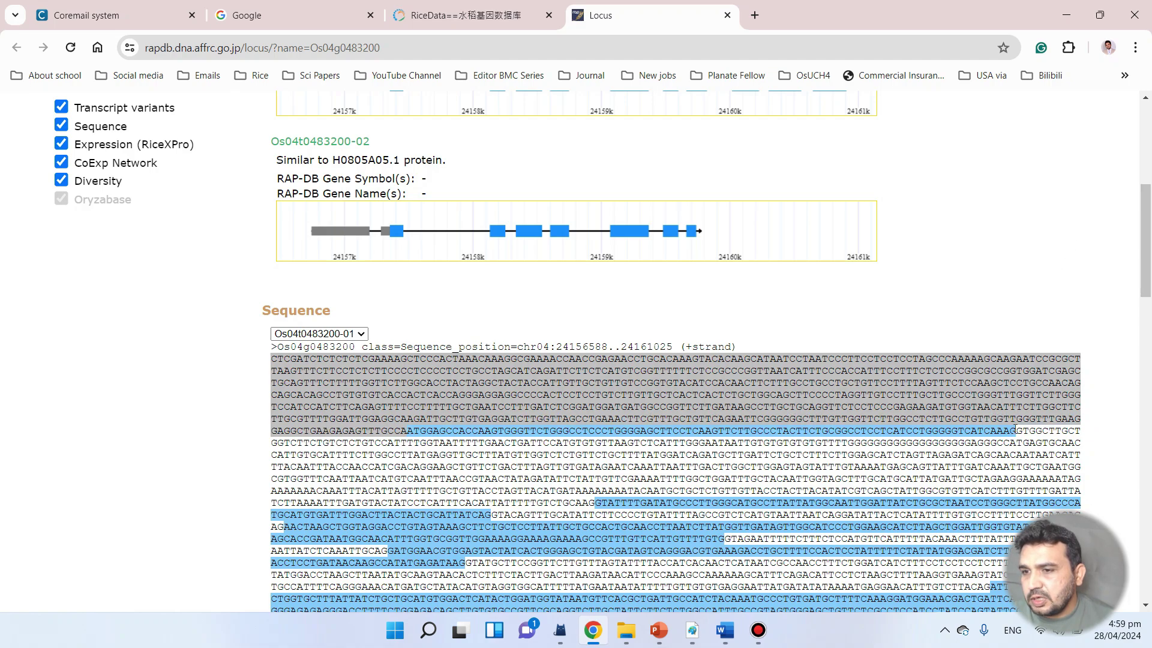
{"action": "left_click_drag", "start_coordinate": [1014, 430], "coordinate": [947, 420]}
{"action": "left_click_drag", "start_coordinate": [1019, 432], "coordinate": [452, 423]}
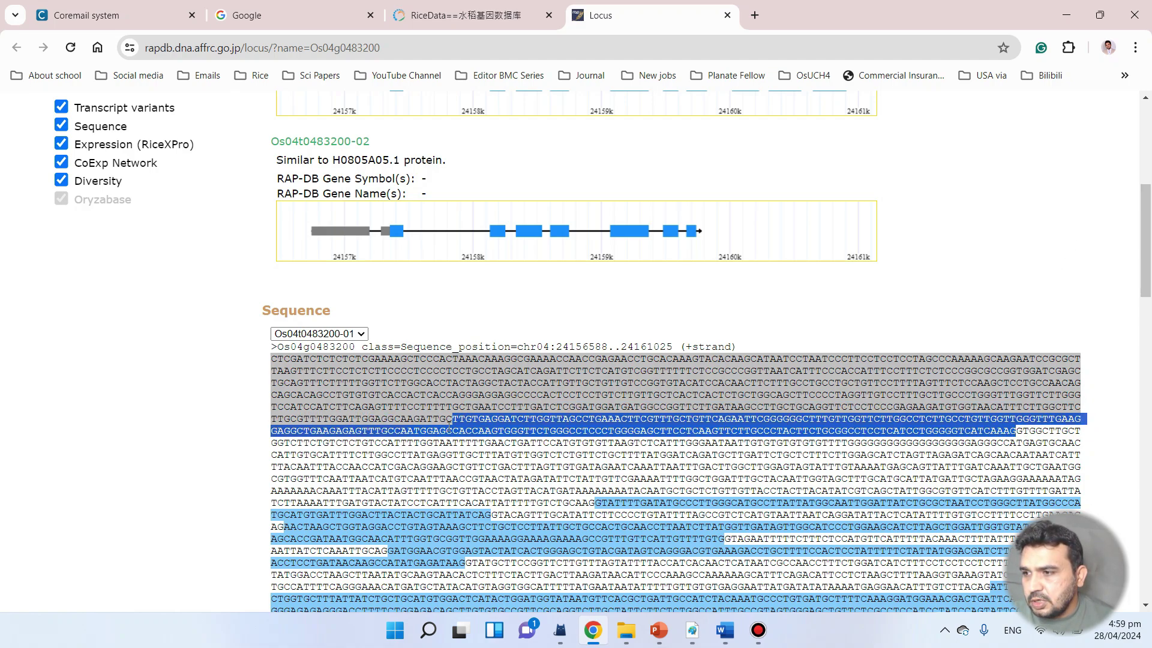
{"action": "left_click", "coordinate": [1008, 228]}
- Find GG across the page and mark the bases preceding the first GG match in the first coding exon
{"action": "scroll", "coordinate": [987, 268], "scroll_direction": "down", "scroll_amount": 2}
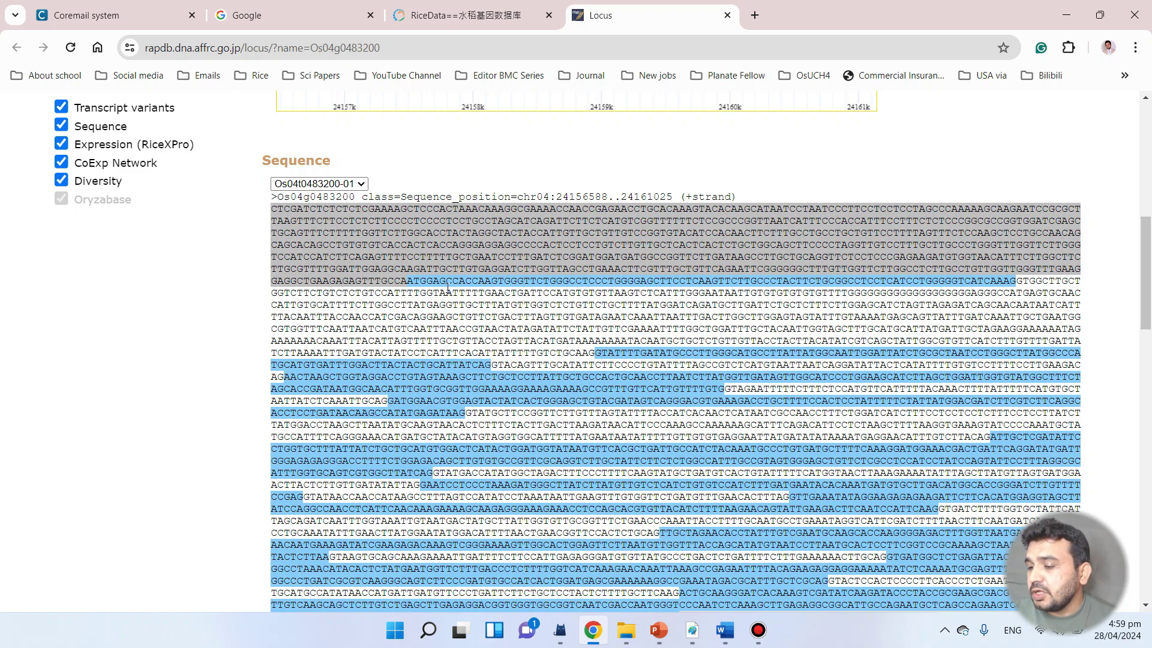
{"action": "key", "text": "ctrl+f"}
{"action": "type", "text": "GG"}
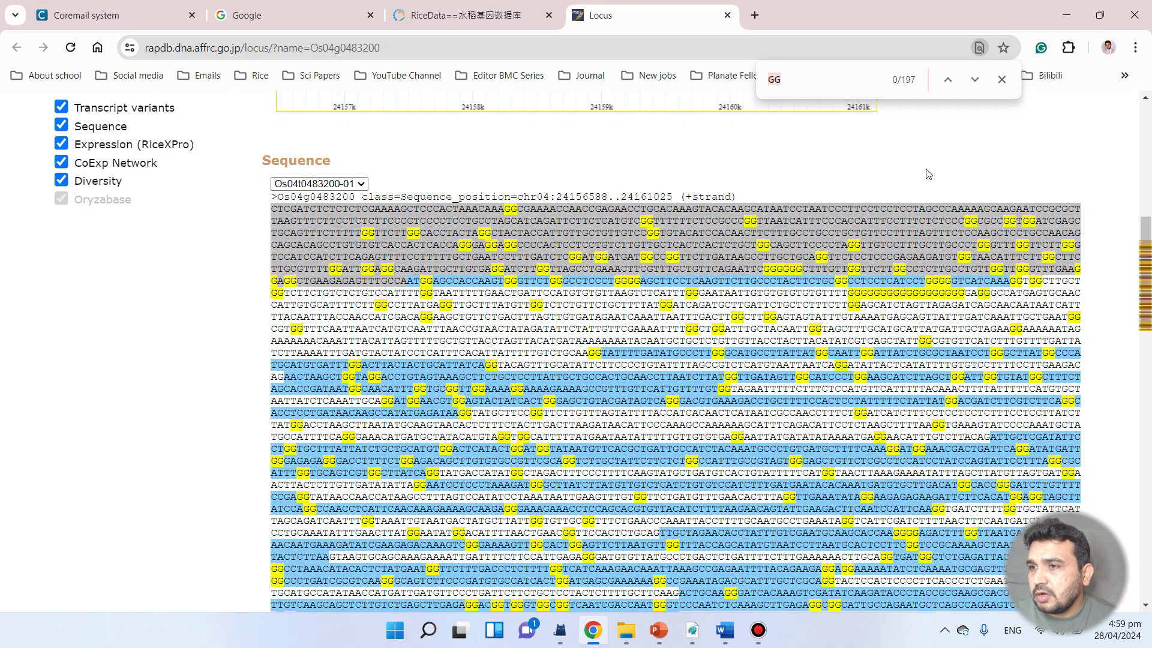
{"action": "left_click", "coordinate": [816, 82]}
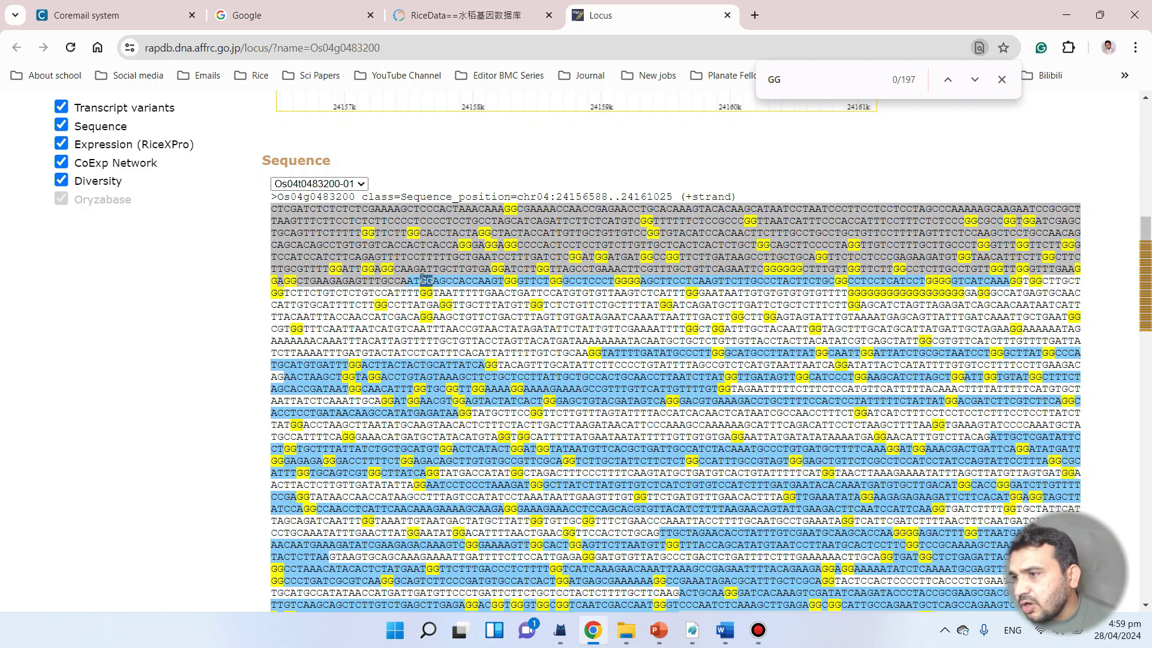
{"action": "left_click_drag", "start_coordinate": [408, 280], "coordinate": [425, 281]}
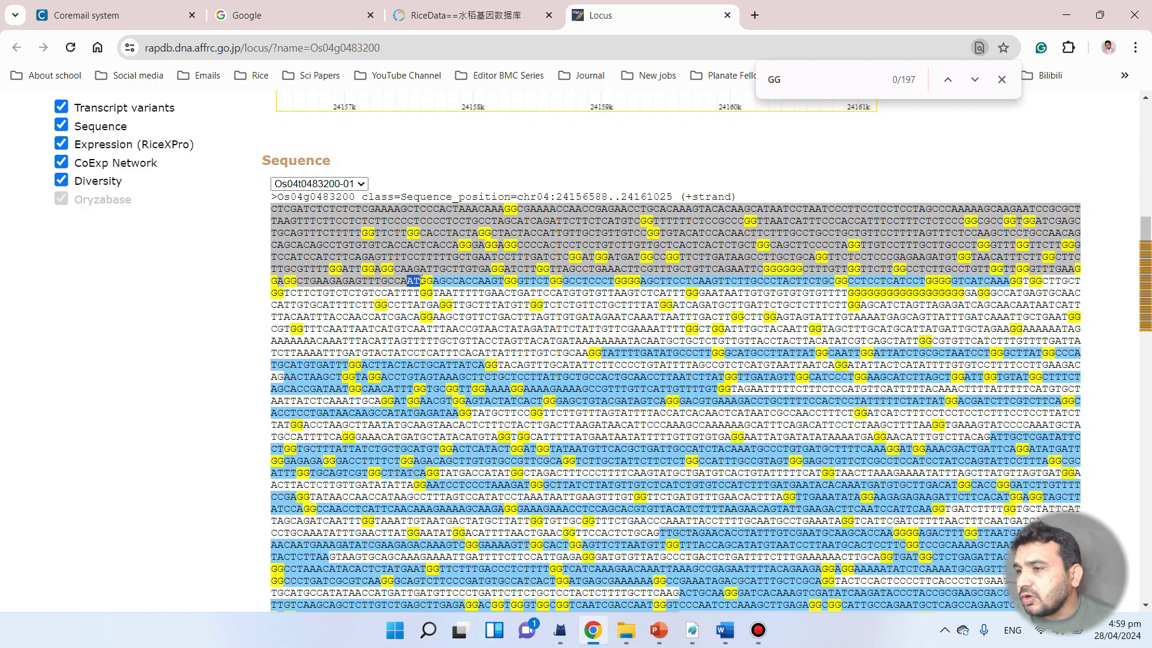
- Mark the GGGG run and the GG match further along the first coding exon as candidate PAM sites
{"action": "left_click_drag", "start_coordinate": [641, 280], "coordinate": [621, 281]}
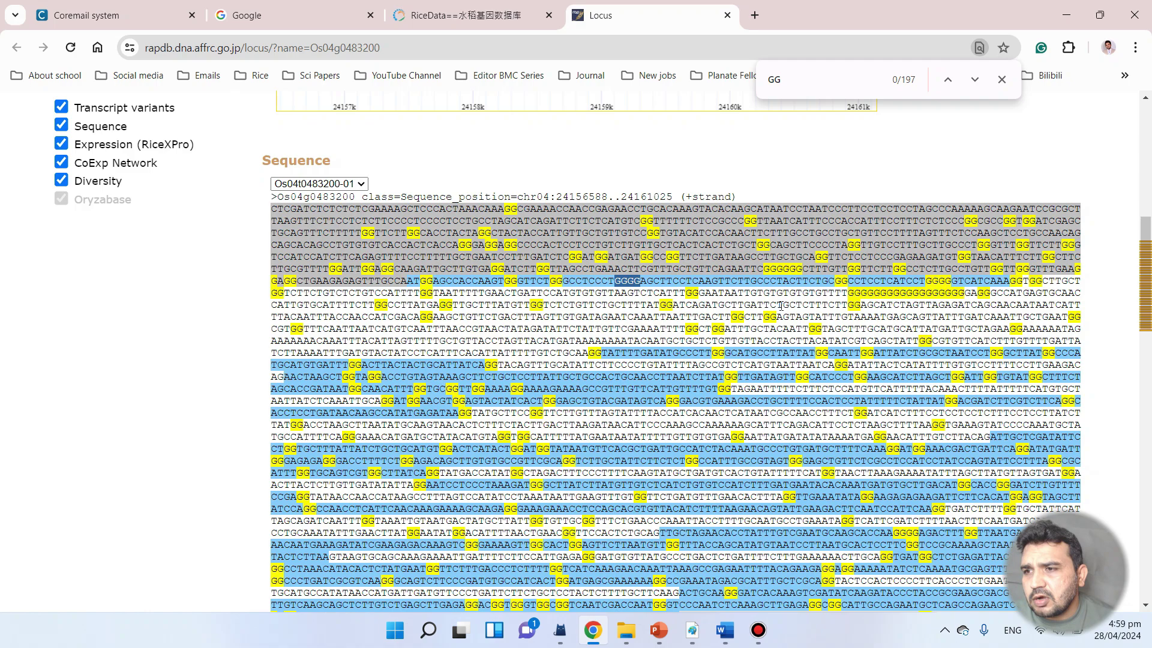
{"action": "left_click", "coordinate": [844, 282]}
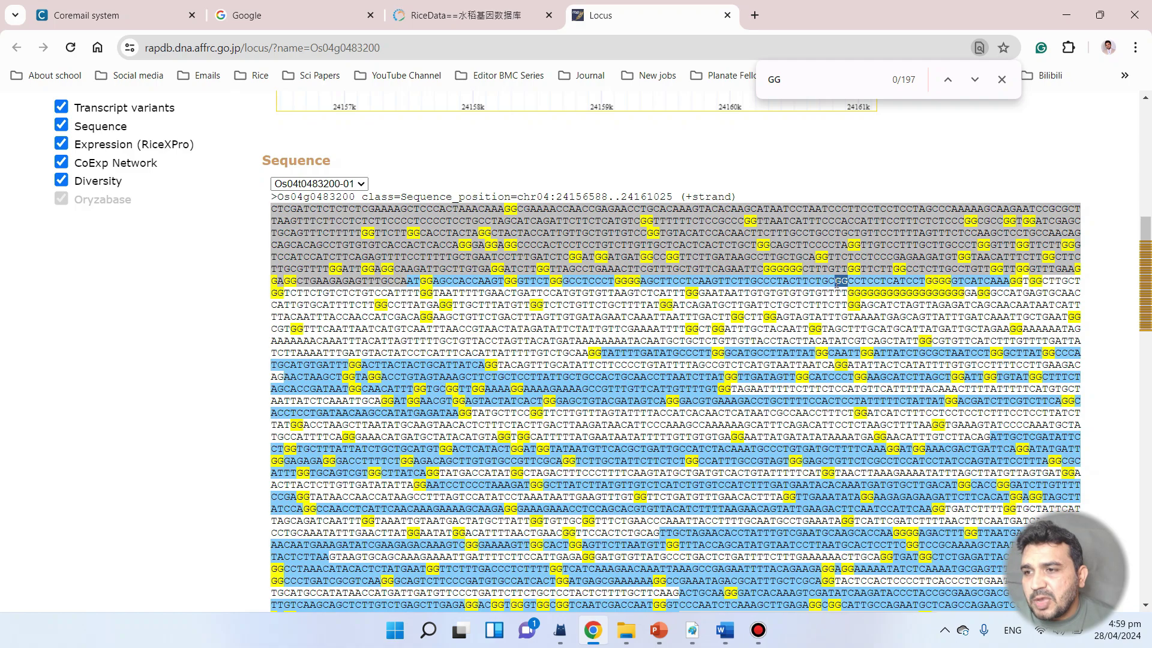
{"action": "left_click_drag", "start_coordinate": [842, 281], "coordinate": [839, 282]}
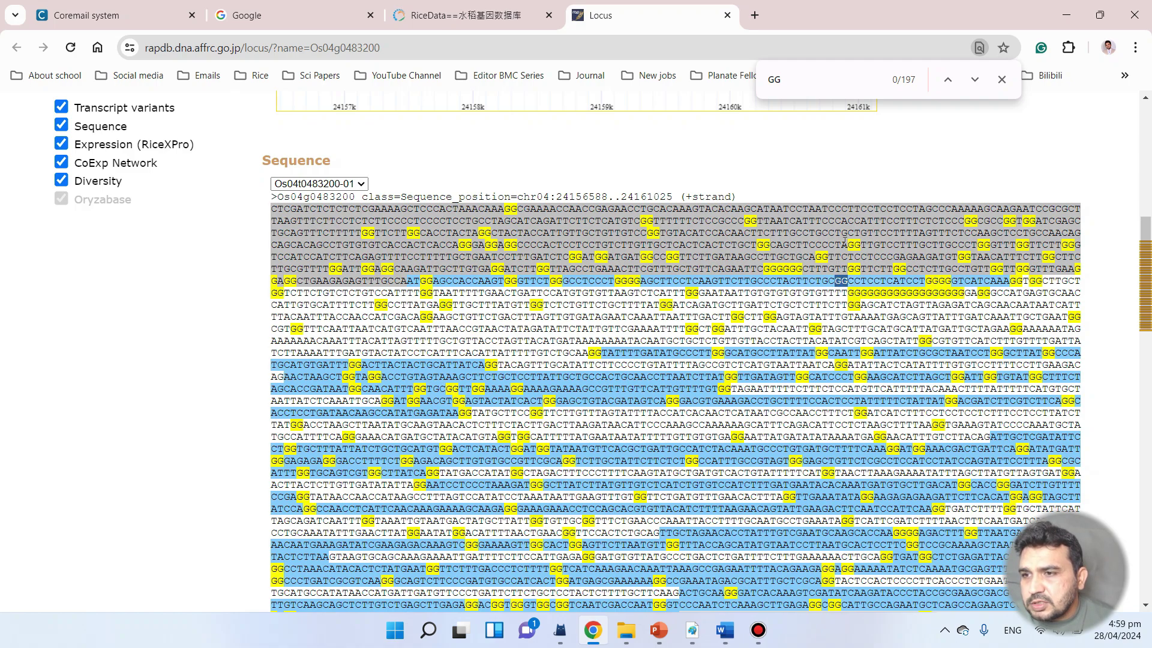
{"action": "left_click", "coordinate": [847, 207]}
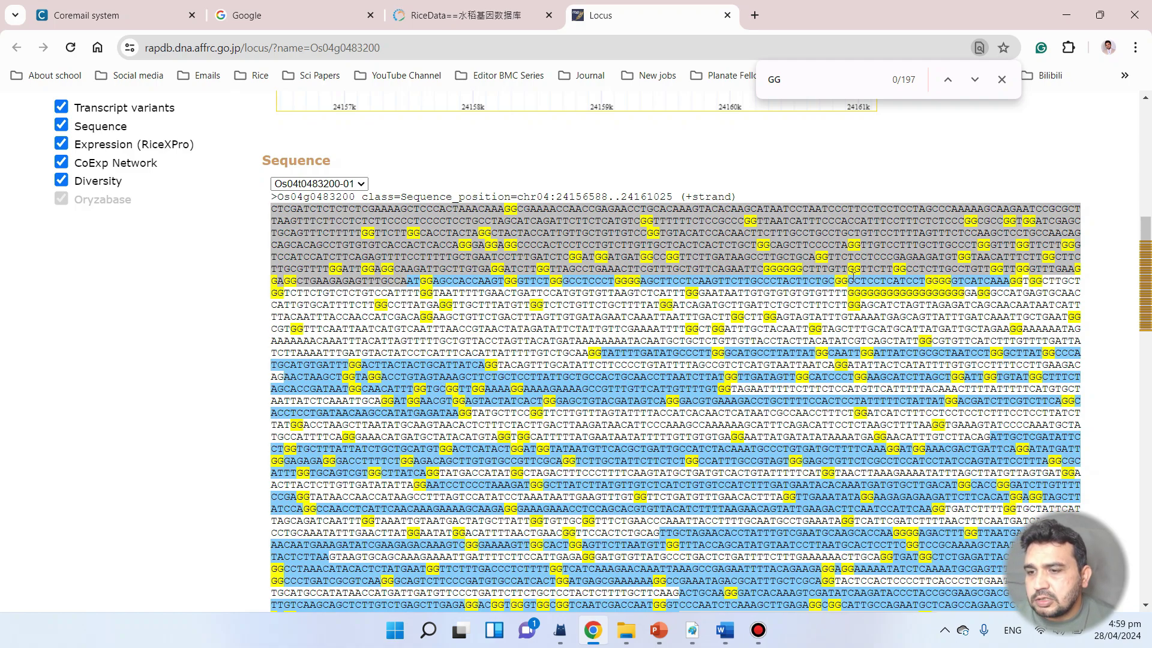
- Mark the CGG PAM site in the first coding exon, including the stretch GTTCTTGCCCTACTTCTGCGG that ends in it
{"action": "key", "text": "ctrl+plus"}
{"action": "key", "text": "ctrl+plus"}
{"action": "key", "text": "ctrl+plus"}
{"action": "key", "text": "ctrl+plus"}
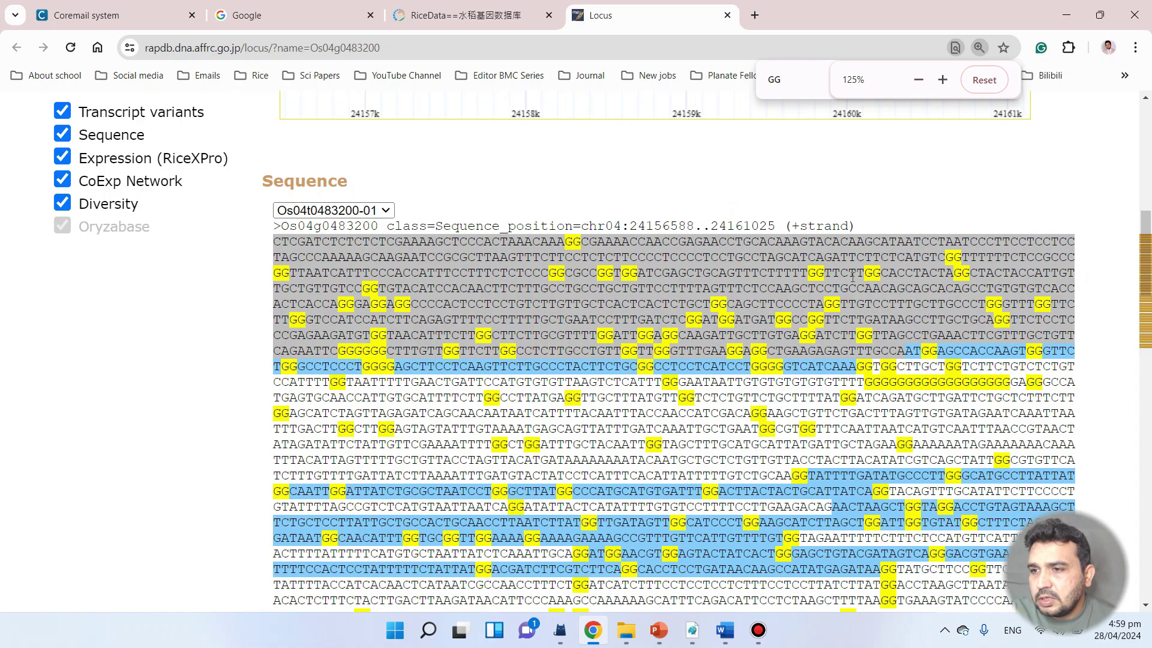
{"action": "scroll", "coordinate": [855, 285], "scroll_direction": "down", "scroll_amount": 3}
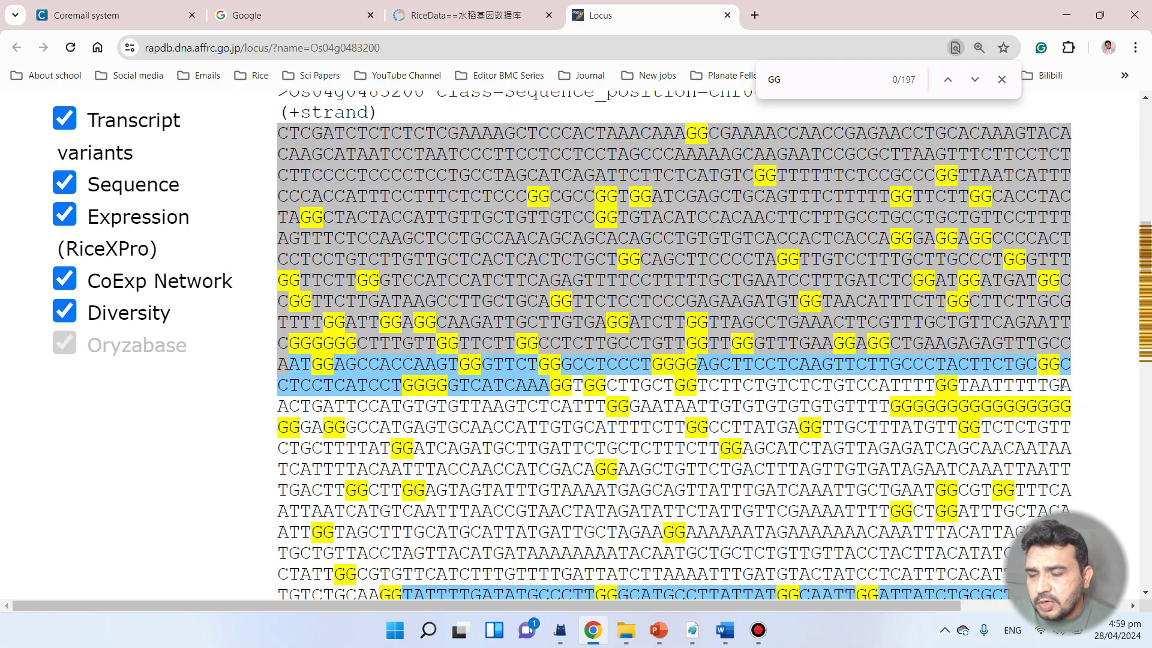
{"action": "left_click_drag", "start_coordinate": [1058, 365], "coordinate": [1032, 363]}
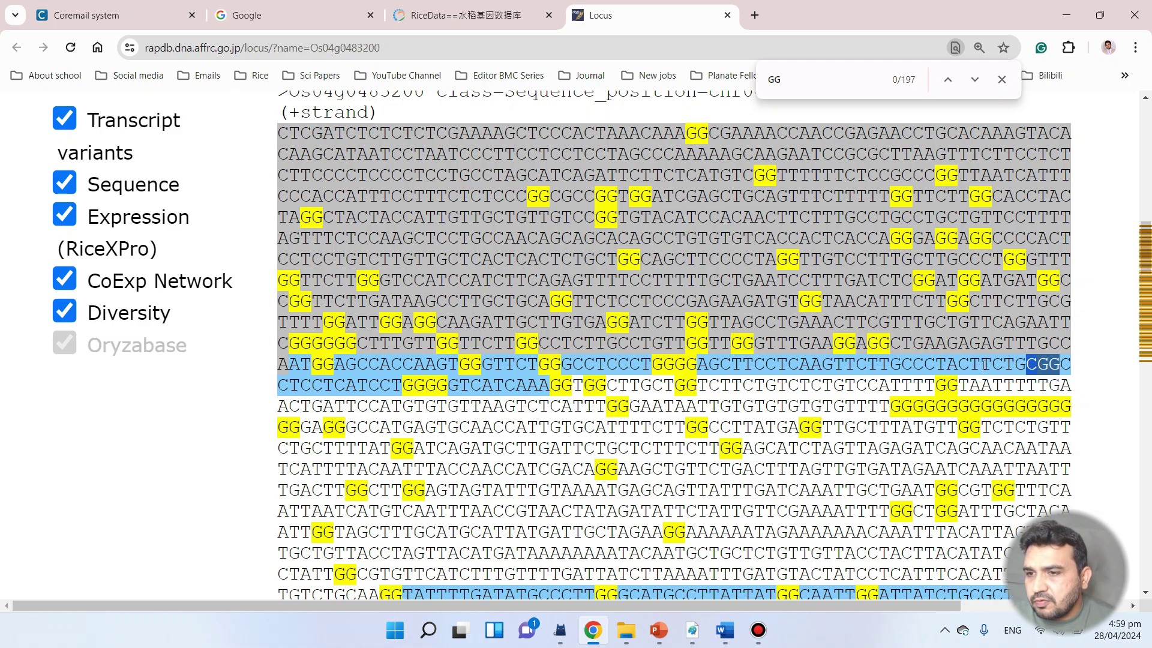
{"action": "left_click_drag", "start_coordinate": [842, 366], "coordinate": [1061, 364]}
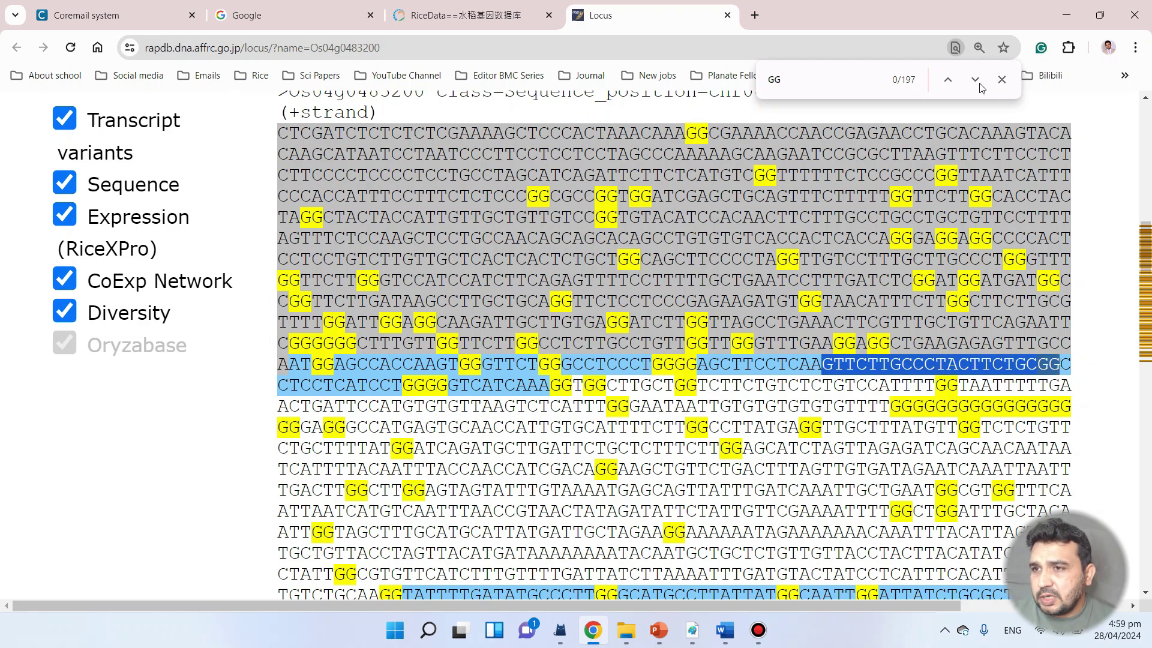
- End the GG search and copy the first blue coding exon, from its ATG start codon through ATCAAAG
{"action": "left_click", "coordinate": [949, 84]}
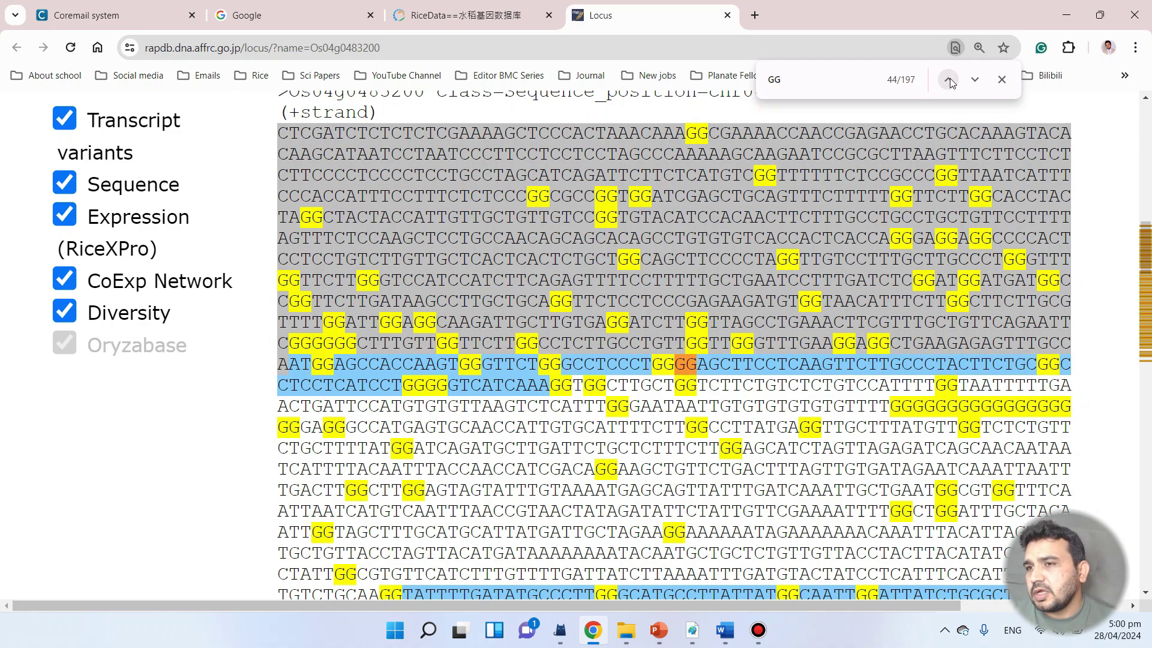
{"action": "left_click", "coordinate": [1002, 80]}
{"action": "scroll", "coordinate": [840, 324], "scroll_direction": "down", "scroll_amount": 1}
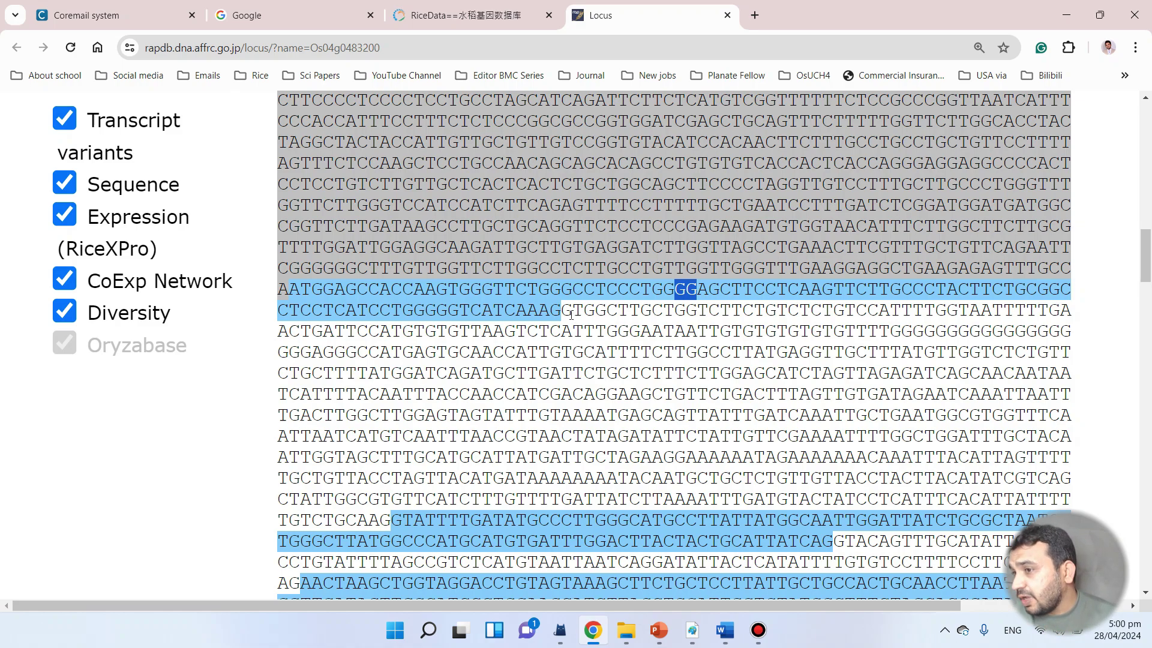
{"action": "left_click_drag", "start_coordinate": [560, 312], "coordinate": [291, 295]}
{"action": "right_click", "coordinate": [299, 302]}
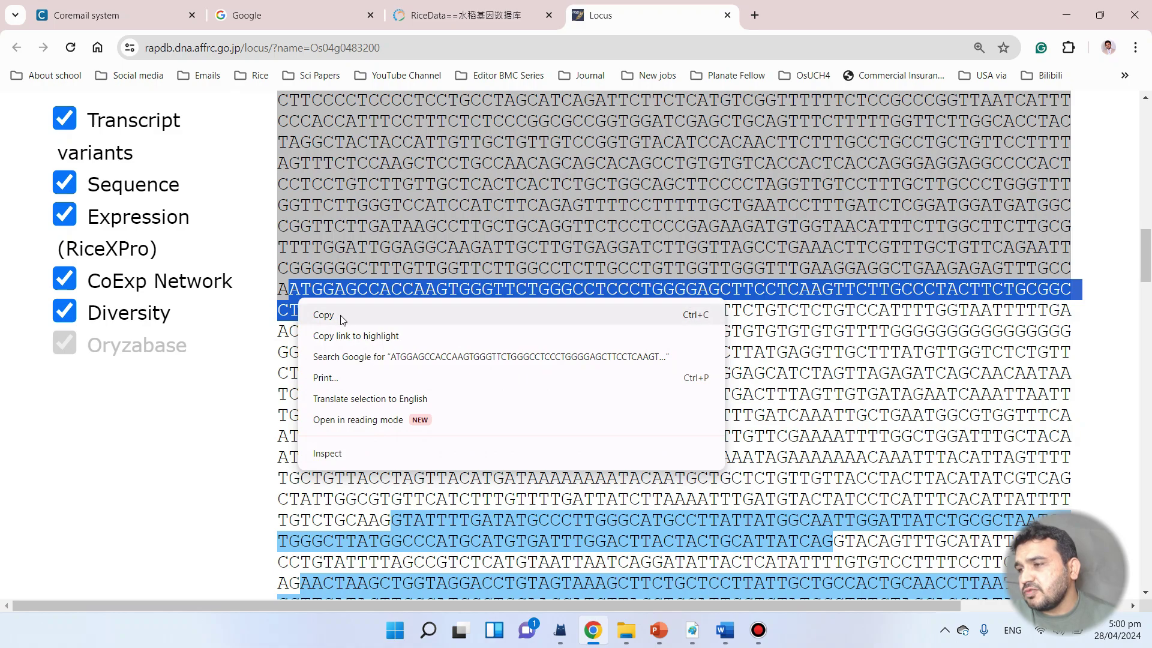
{"action": "left_click", "coordinate": [342, 318]}
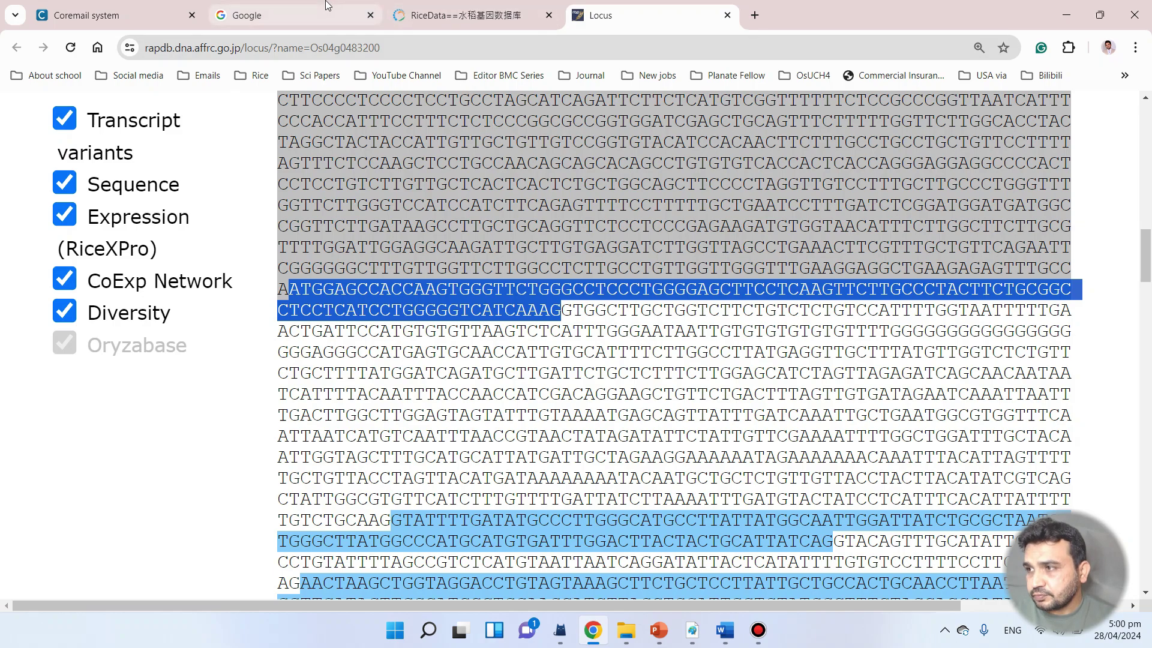
- Search Google for "chop chop plant crispr tool" and open the CHOPCHOP site
{"action": "left_click", "coordinate": [294, 15]}
{"action": "type", "text": "c"}
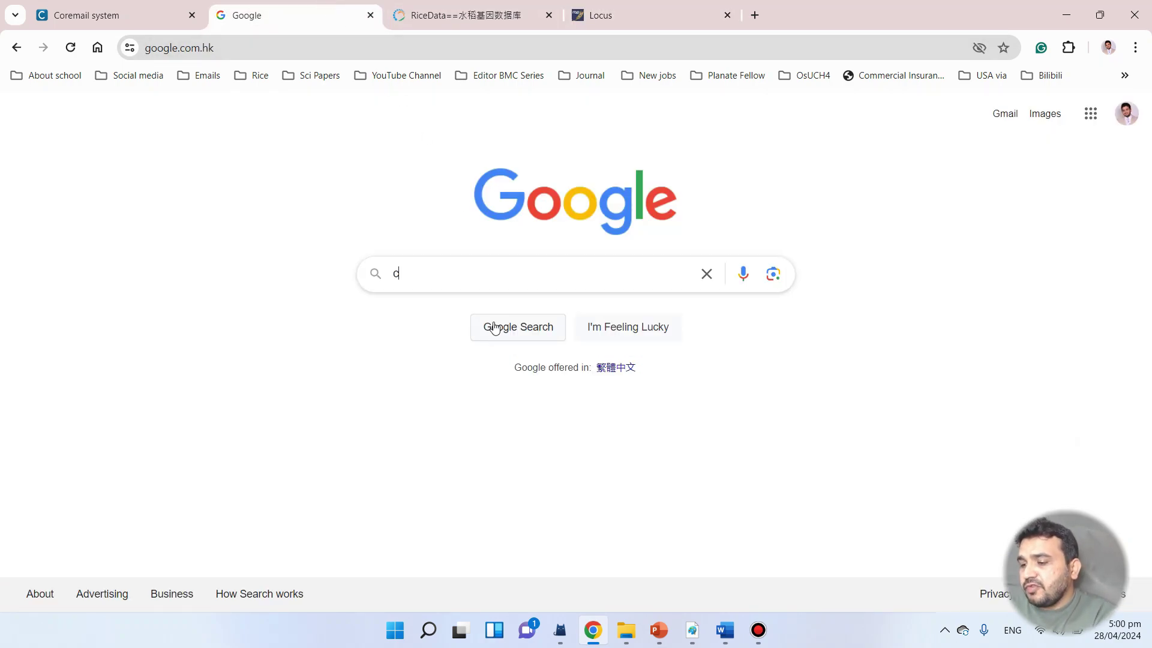
{"action": "type", "text": "hop"}
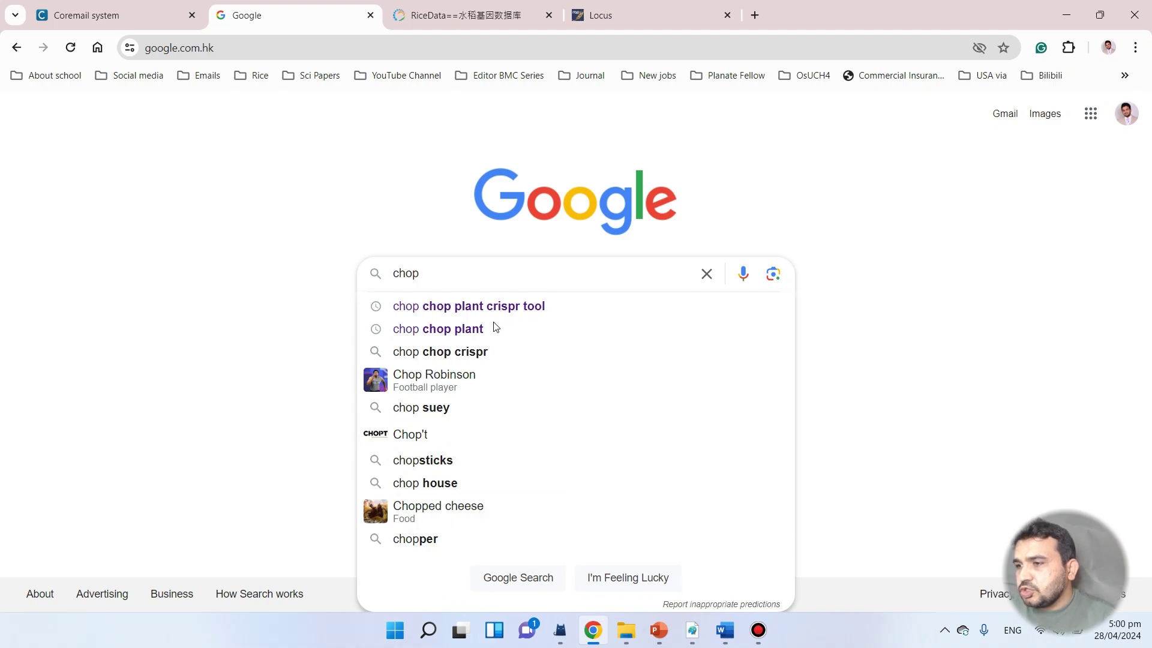
{"action": "left_click", "coordinate": [539, 308]}
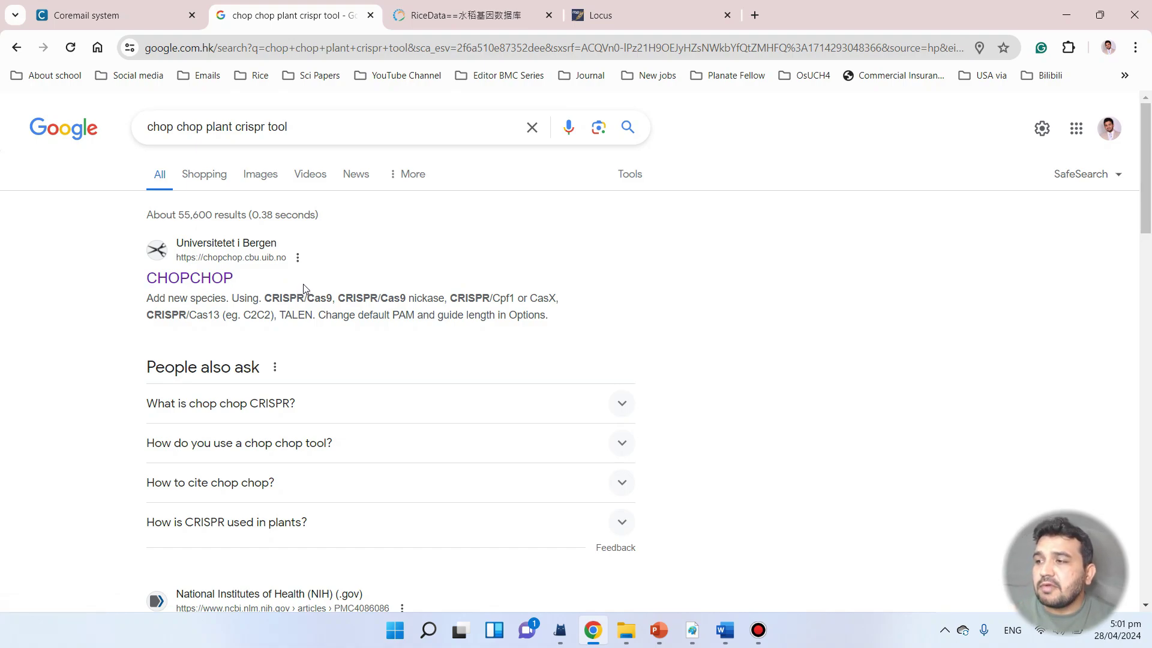
{"action": "left_click", "coordinate": [200, 285]}
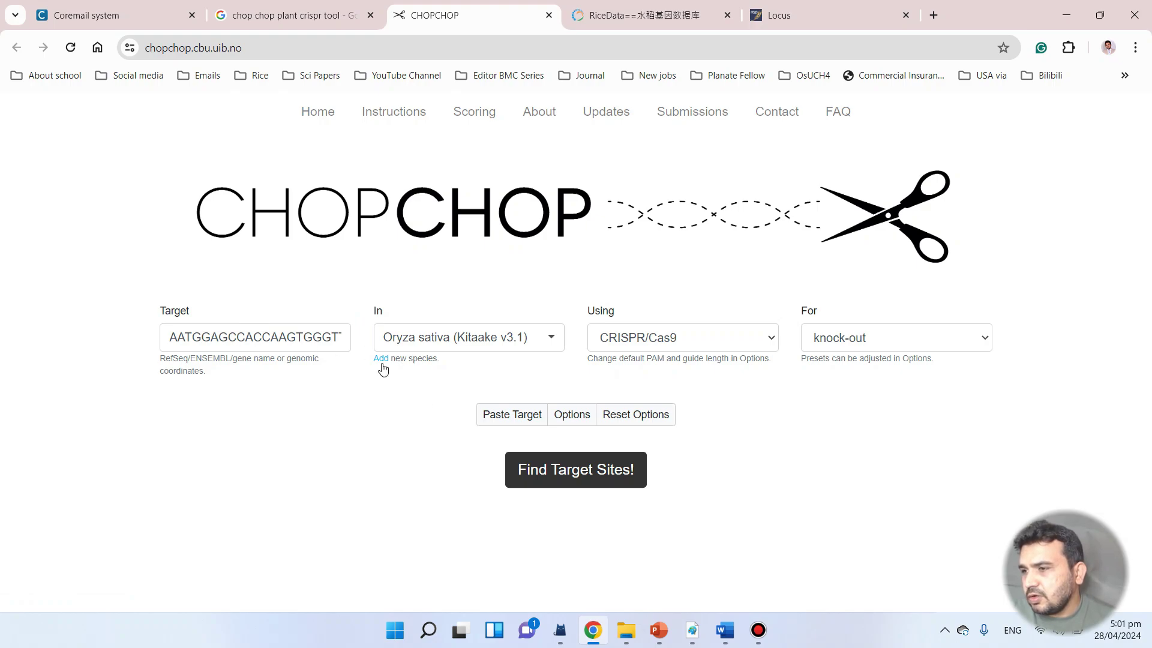
- Clear the old target sequence, keeping Oryza sativa (Kitaake v3.1), CRISPR/Cas9 and knock-out as the search settings
{"action": "left_click_drag", "start_coordinate": [169, 337], "coordinate": [347, 338]}
{"action": "key", "text": "BackSpace"}
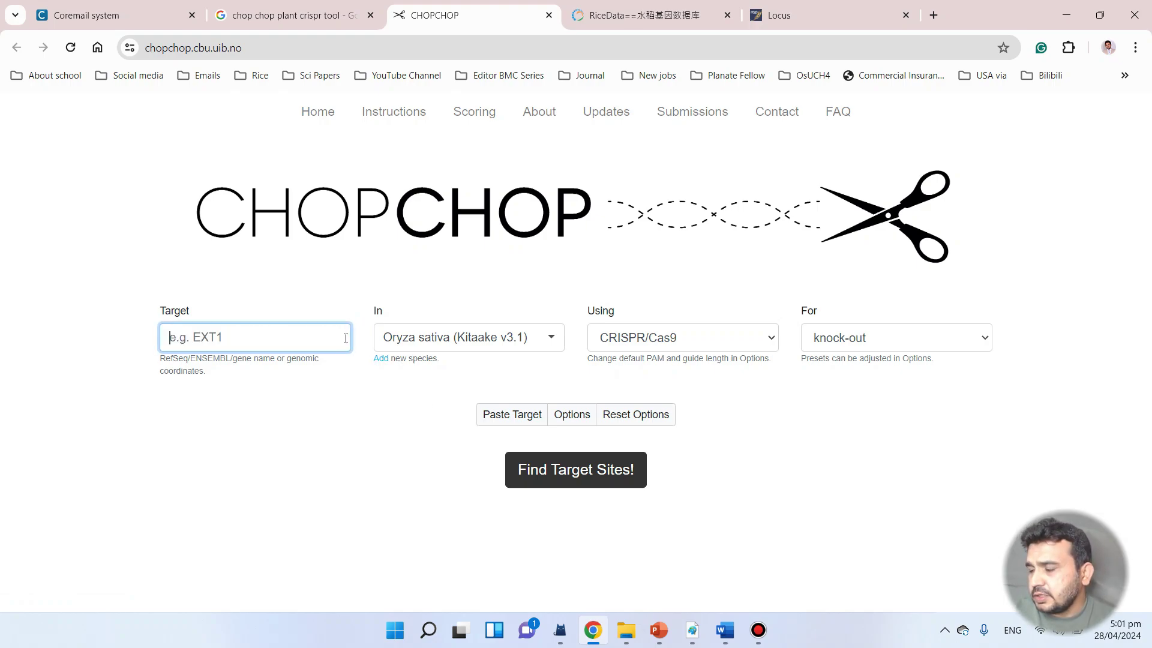
{"action": "left_click", "coordinate": [484, 346]}
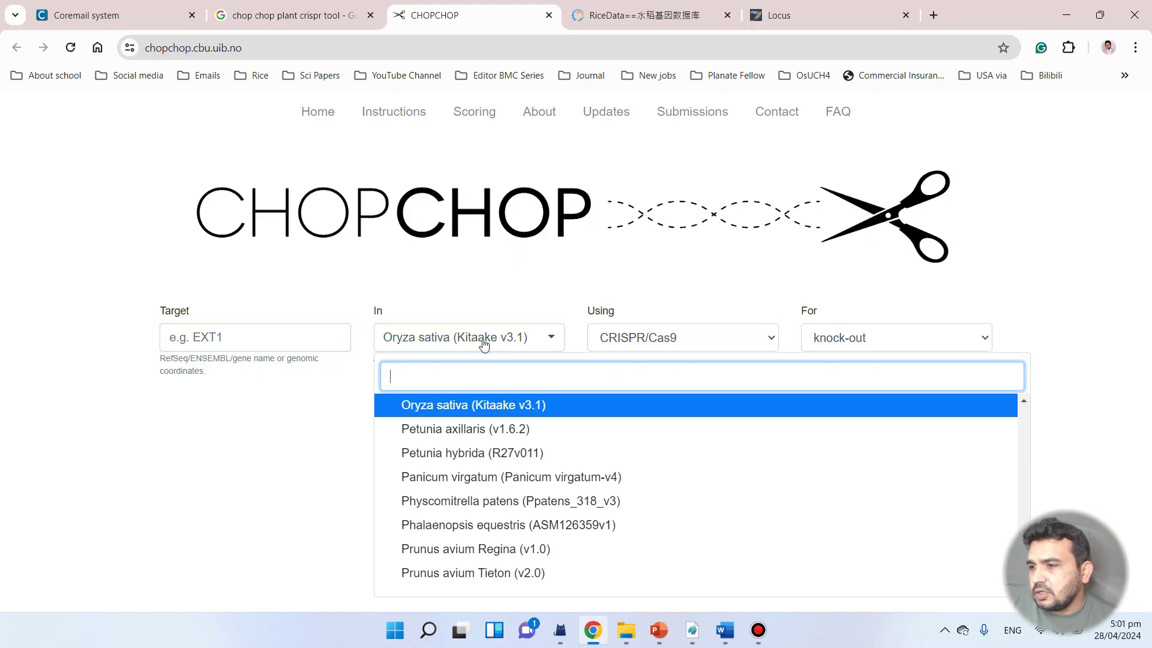
{"action": "left_click", "coordinate": [708, 337]}
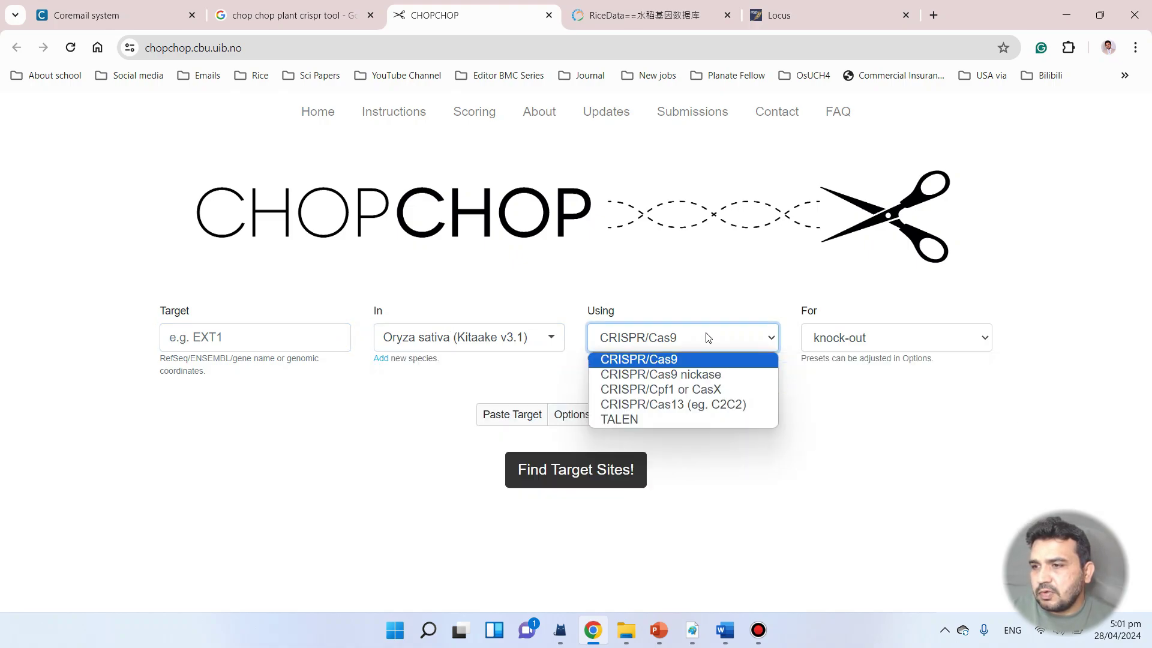
{"action": "left_click", "coordinate": [709, 366]}
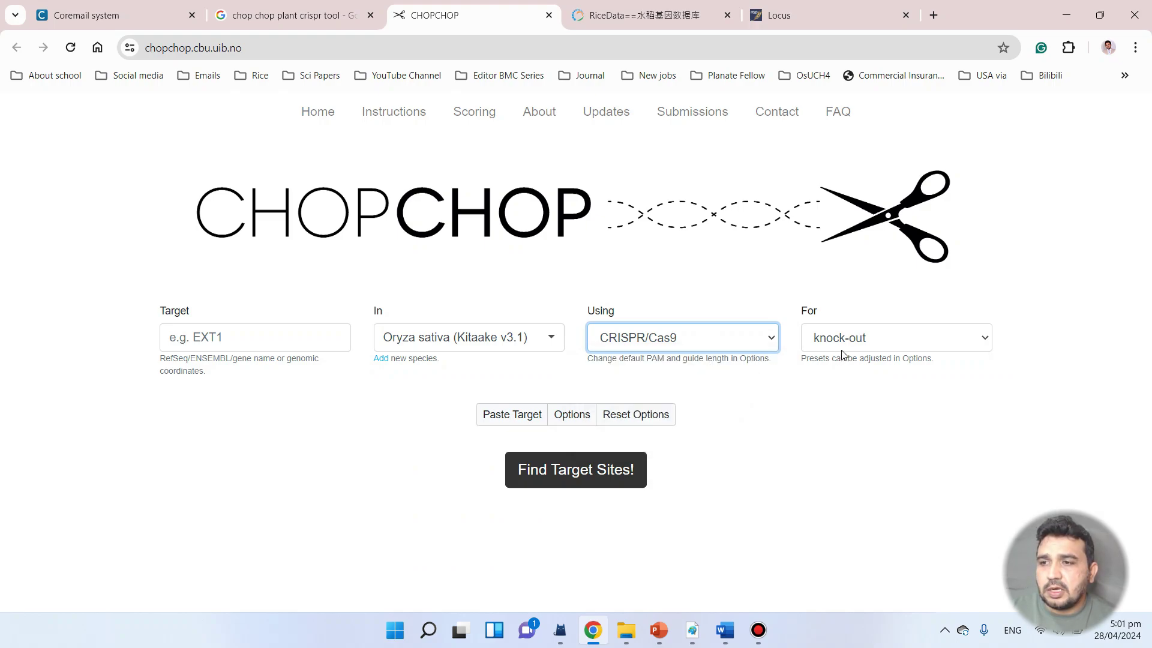
{"action": "left_click", "coordinate": [968, 342]}
{"action": "left_click", "coordinate": [967, 338]}
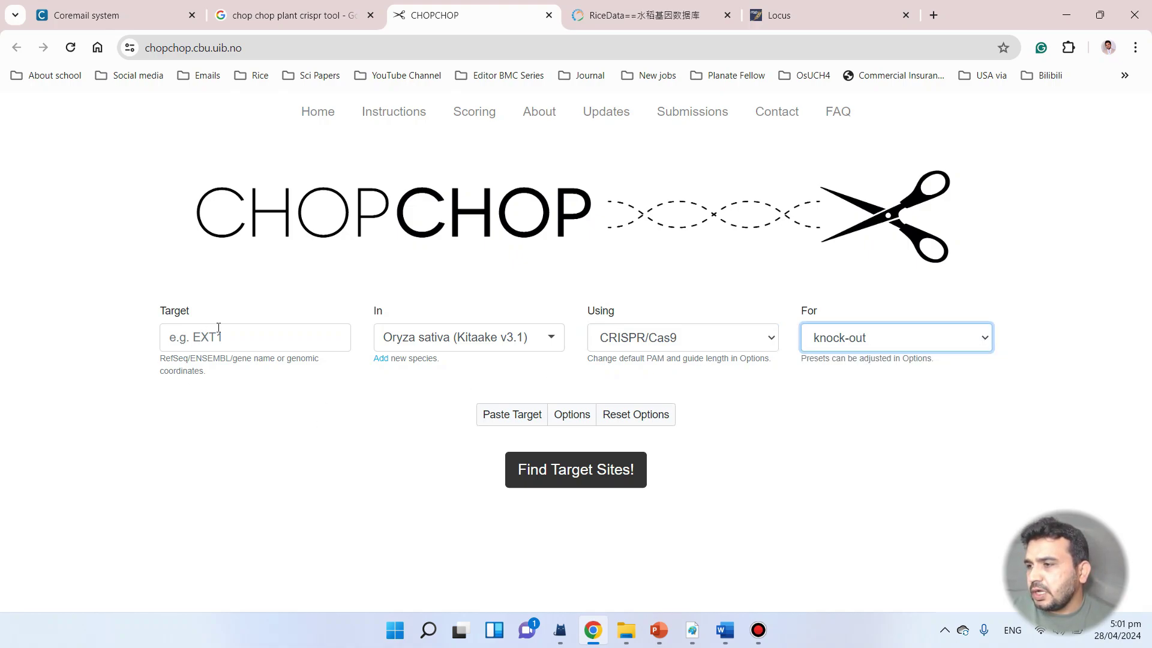
- Switch the target entry to a pasted FASTA sequence and enlarge its text box to show the whole sequence
{"action": "left_click", "coordinate": [203, 344]}
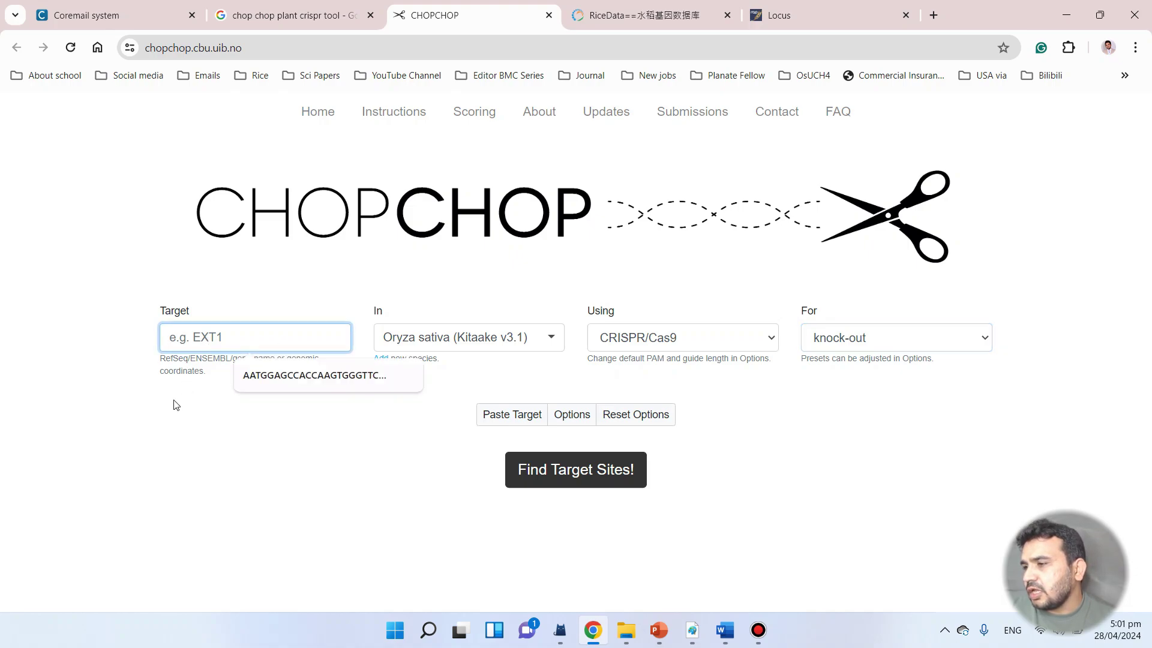
{"action": "left_click", "coordinate": [200, 367]}
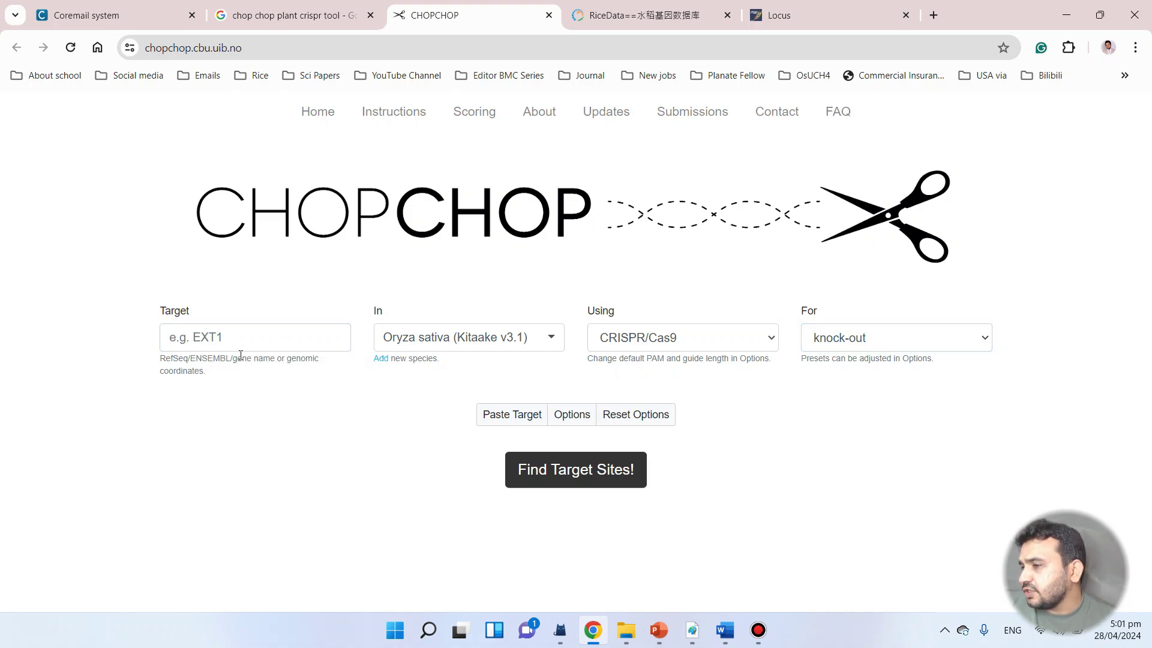
{"action": "left_click", "coordinate": [511, 419]}
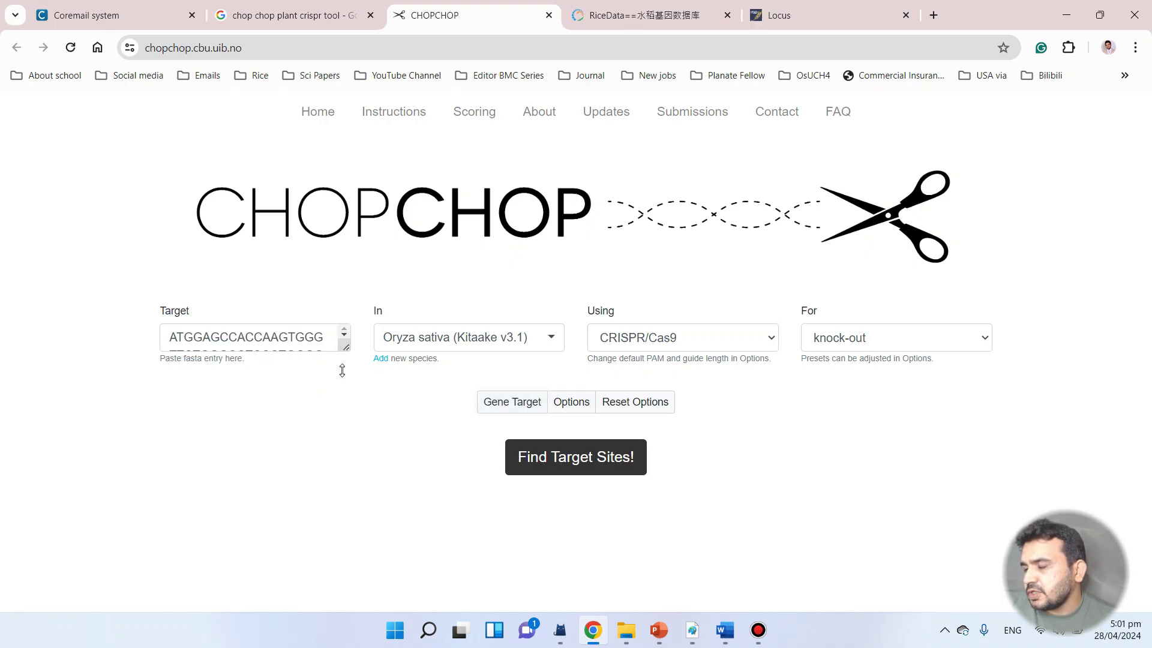
{"action": "left_click_drag", "start_coordinate": [347, 348], "coordinate": [329, 453]}
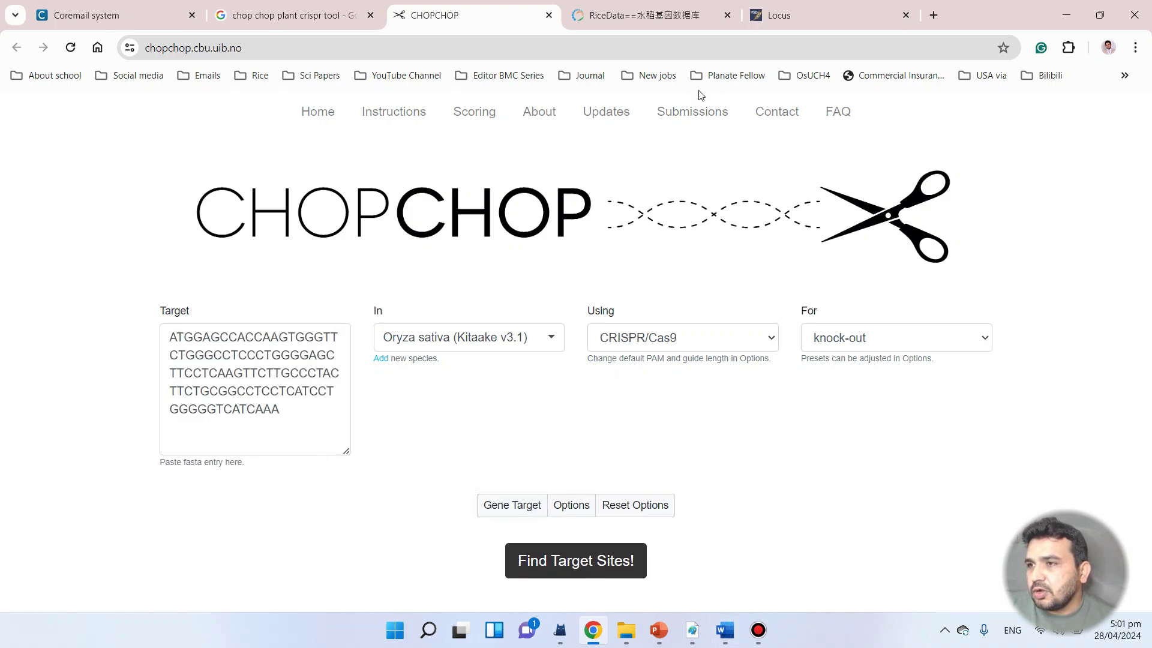
- Return to the Os04g0483200 locus page and copy the complete first coding exon again, including its final G
{"action": "left_click", "coordinate": [651, 6]}
{"action": "left_click", "coordinate": [509, 15]}
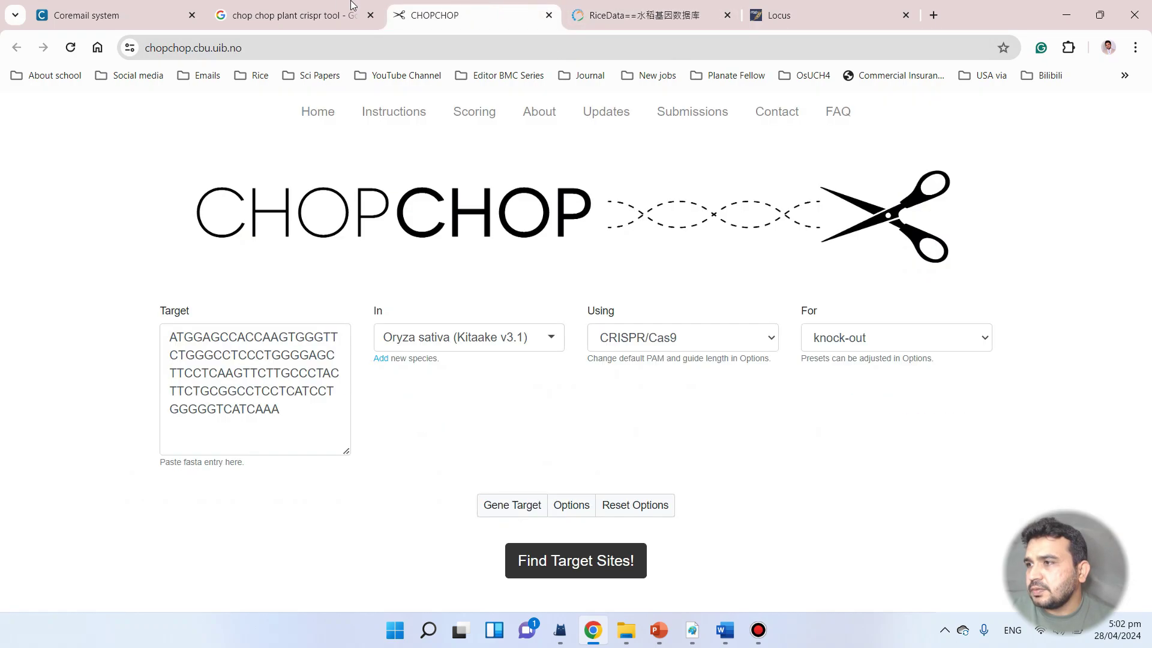
{"action": "left_click", "coordinate": [319, 4]}
{"action": "left_click", "coordinate": [774, 9]}
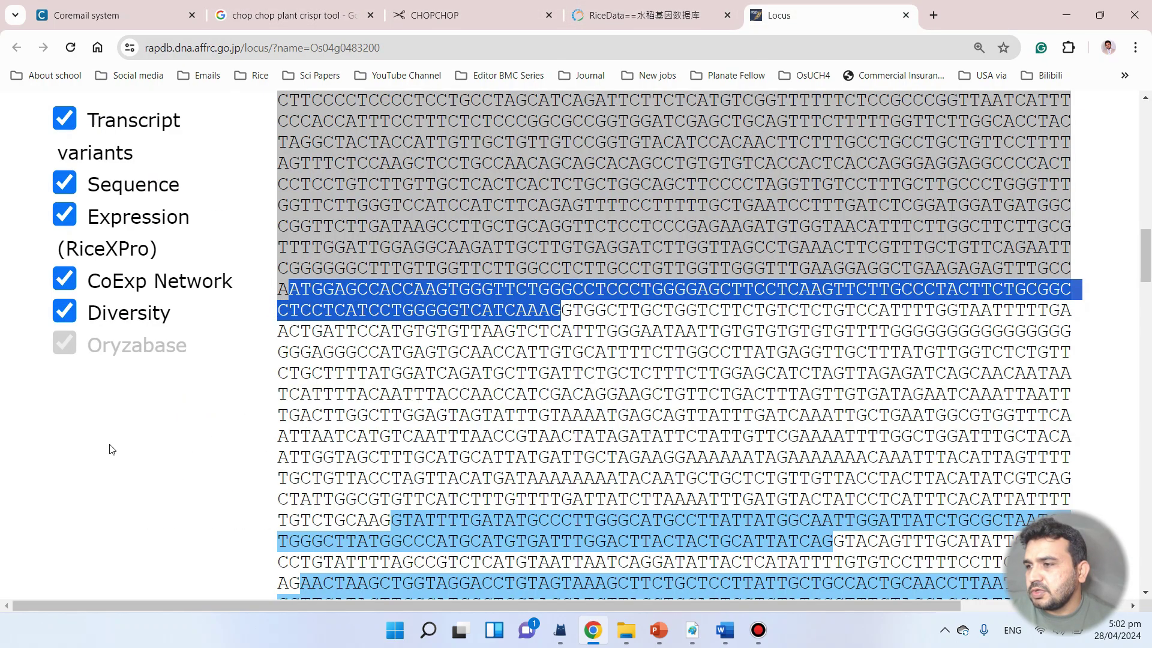
{"action": "left_click", "coordinate": [209, 403]}
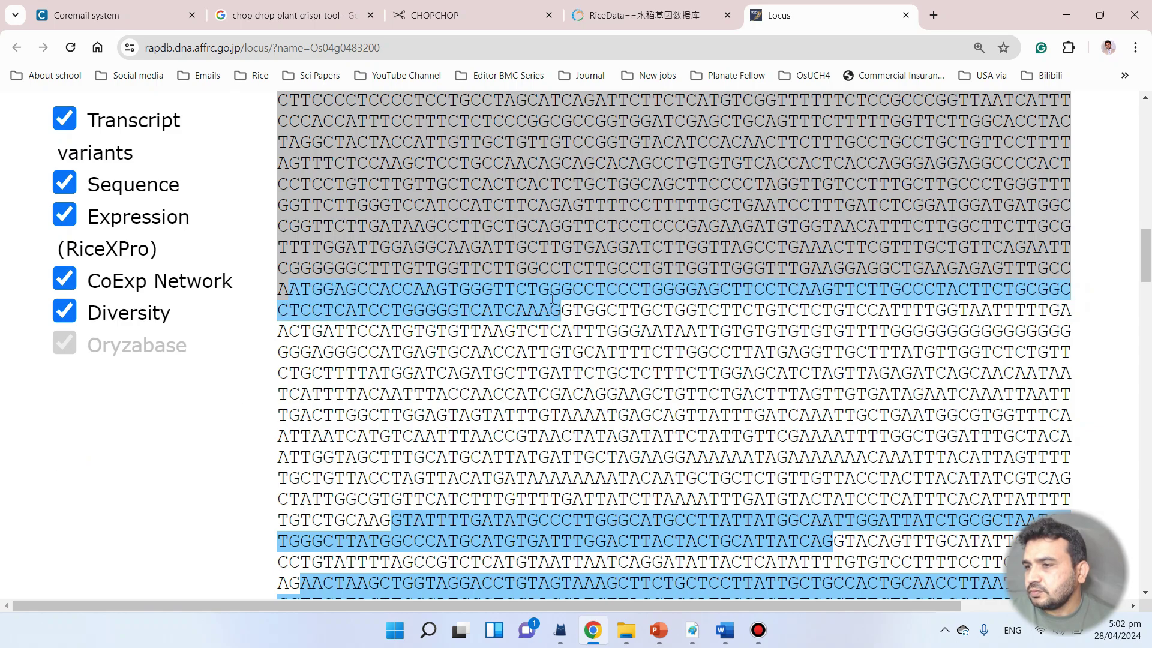
{"action": "left_click_drag", "start_coordinate": [559, 310], "coordinate": [293, 289]}
{"action": "right_click", "coordinate": [300, 289]}
{"action": "left_click", "coordinate": [373, 300]}
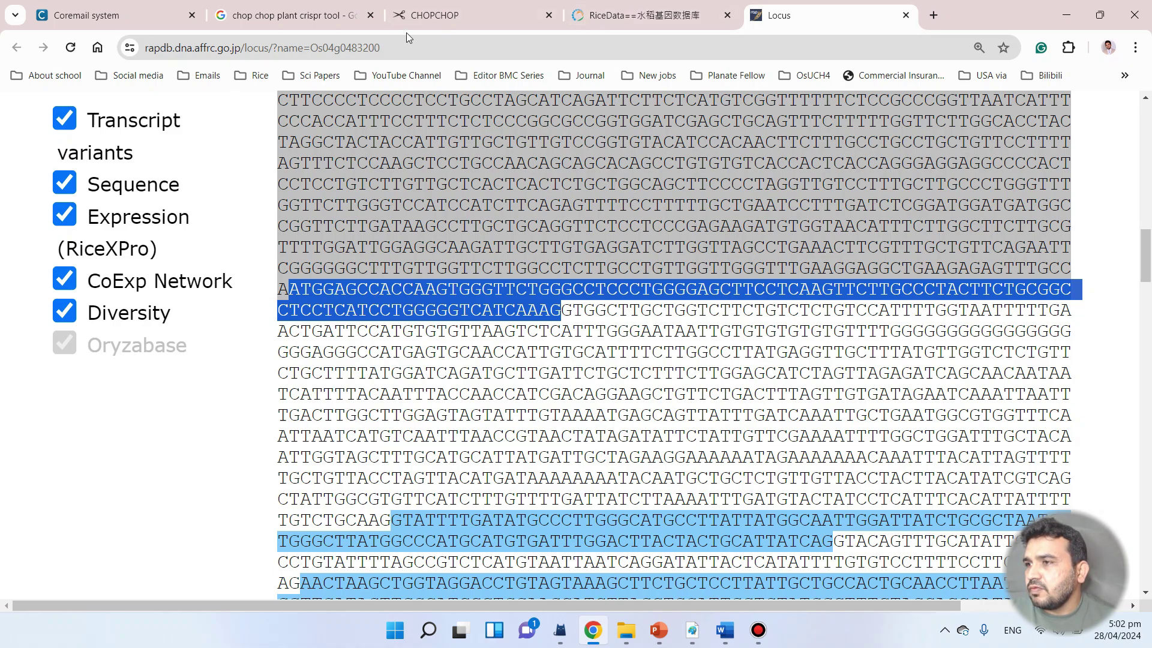
- Replace the whole CHOPCHOP target sequence with the copied exon sequence ending in ATCAAAG
{"action": "left_click", "coordinate": [423, 16]}
{"action": "left_click", "coordinate": [287, 412]}
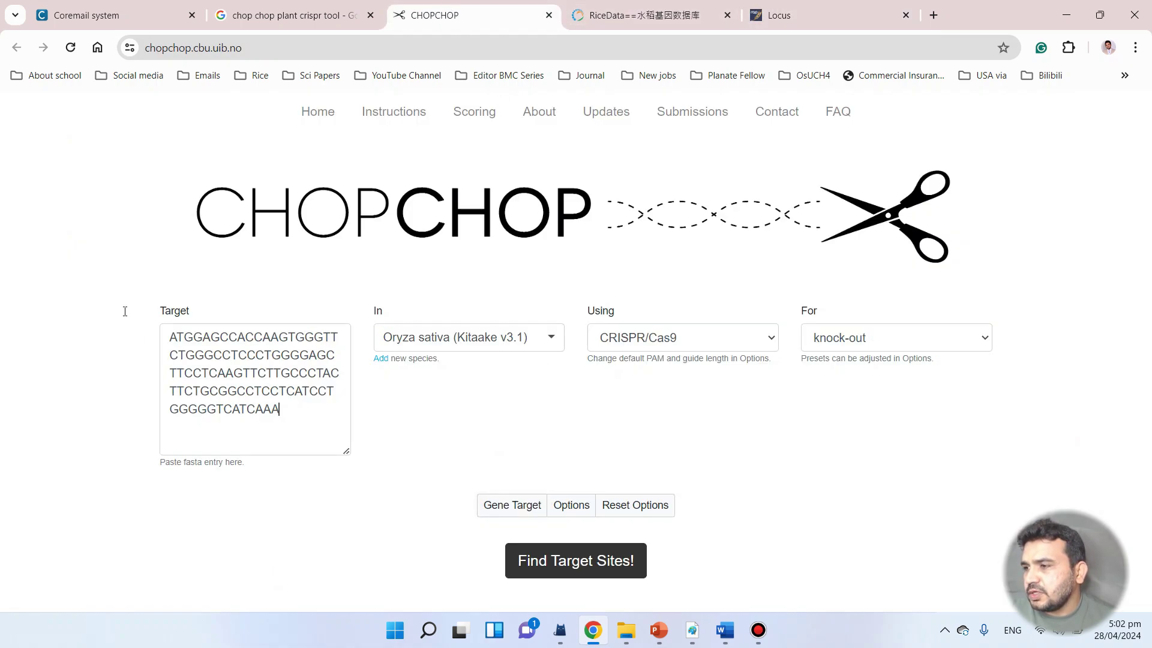
{"action": "left_click_drag", "start_coordinate": [205, 355], "coordinate": [279, 409]}
{"action": "left_click", "coordinate": [285, 408]}
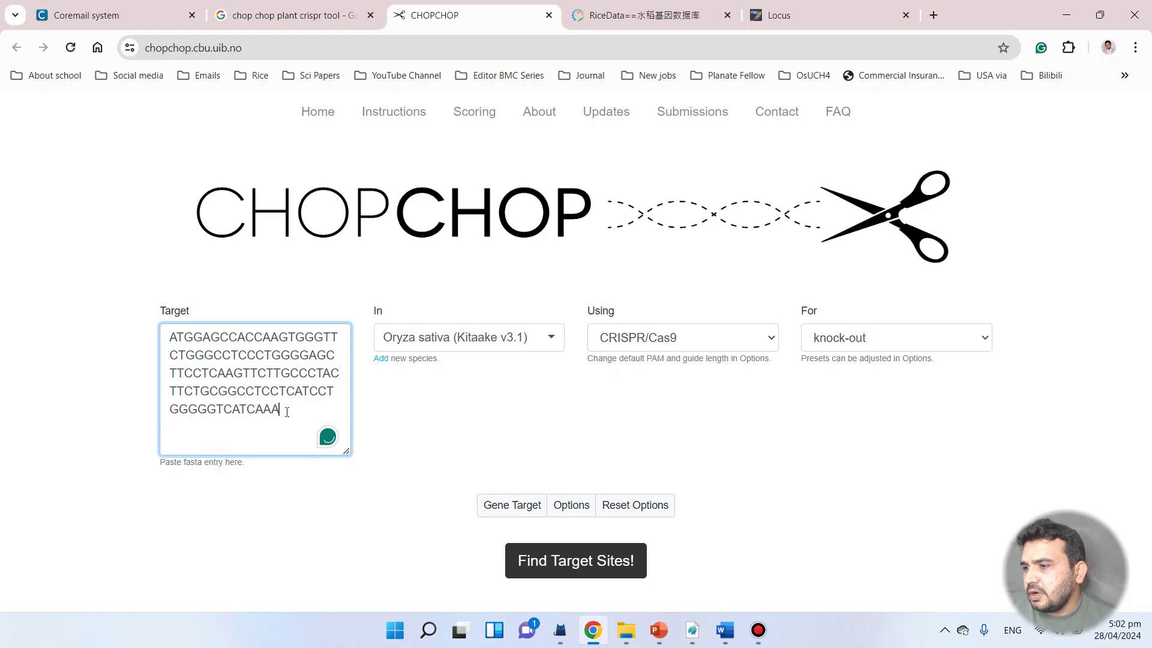
{"action": "key", "text": "ctrl+a"}
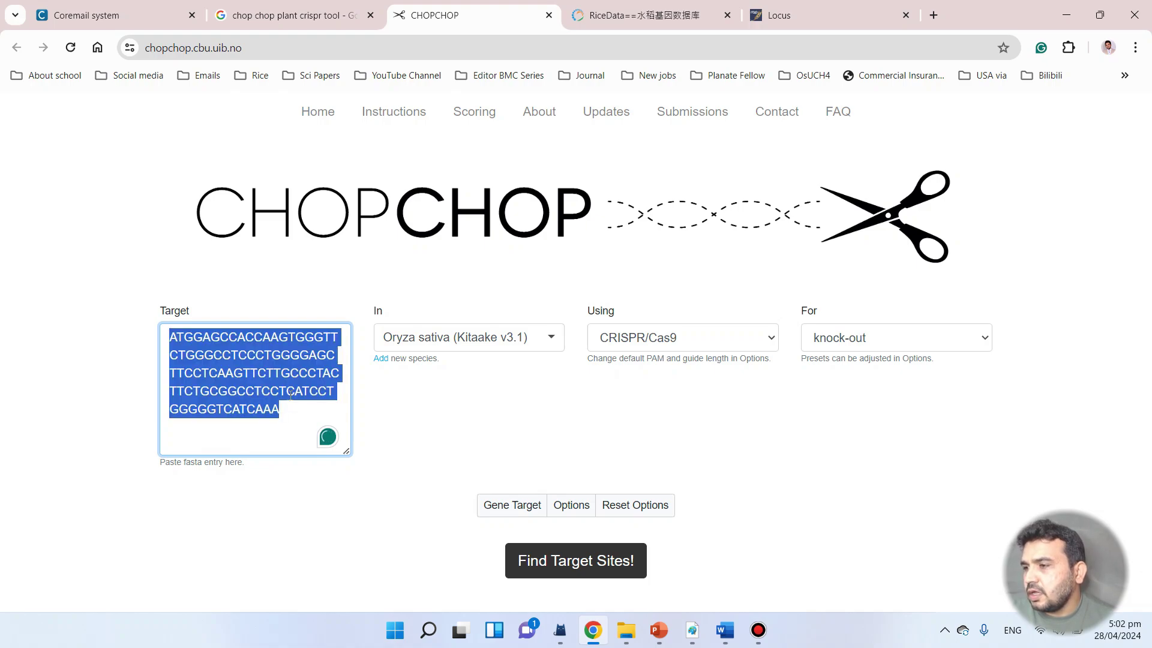
{"action": "key", "text": "ctrl+v"}
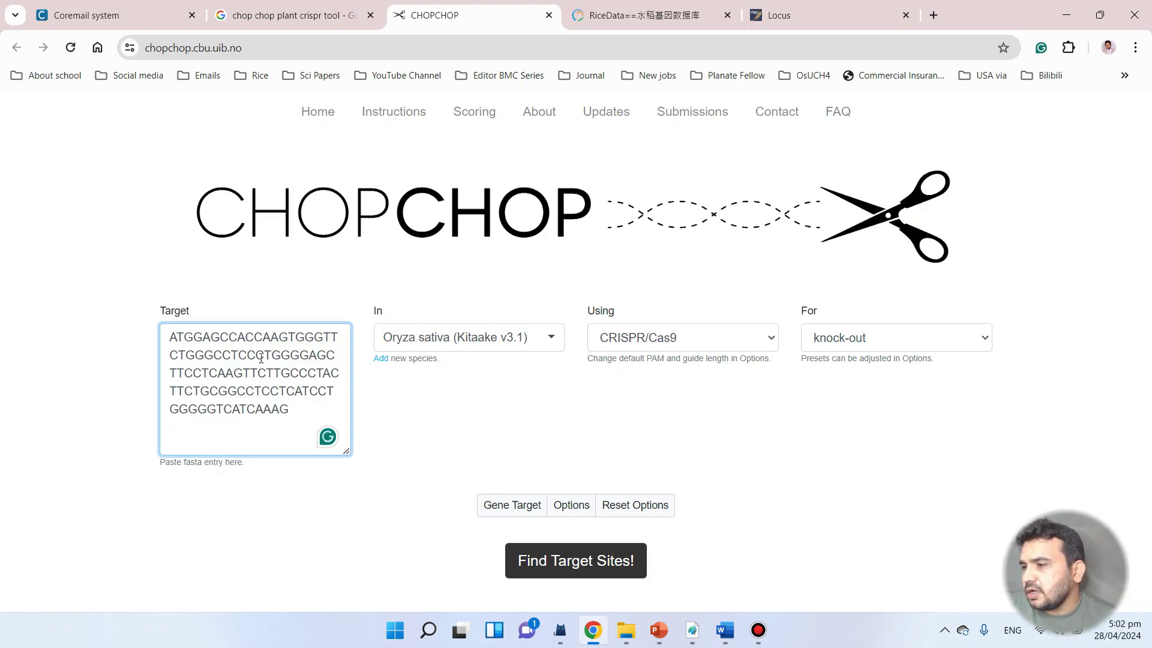
- Search the genome list for Oryza sativa, select the Kitaake v3.1 version and run the target-site search on the pasted exon
{"action": "left_click", "coordinate": [557, 340]}
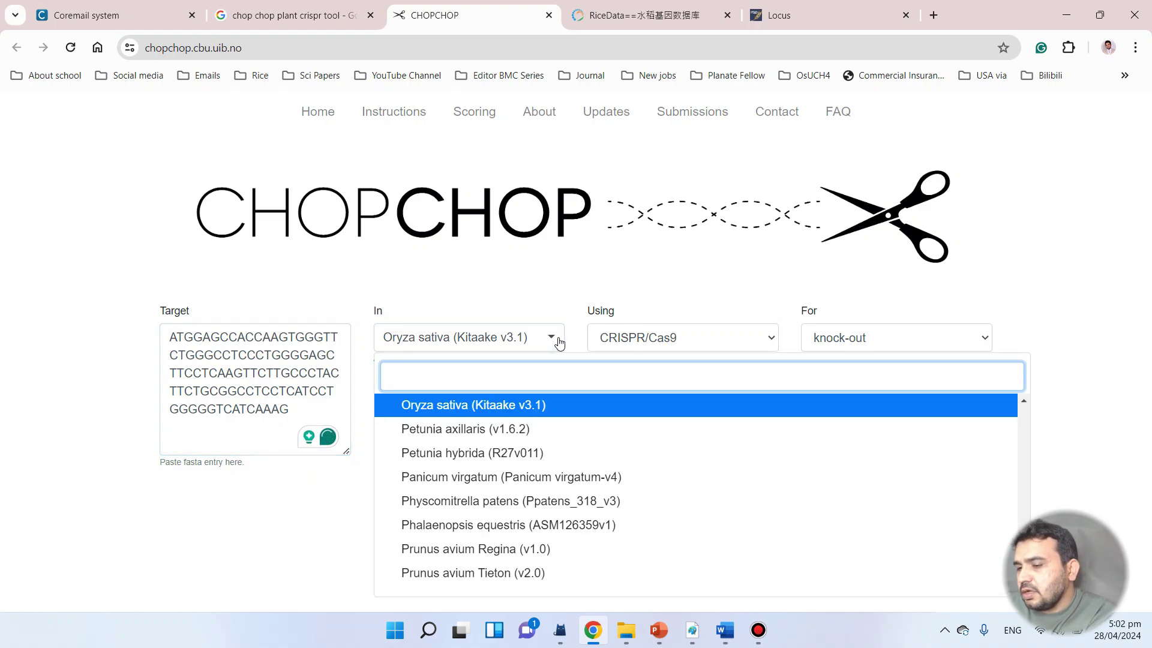
{"action": "type", "text": "oryz"}
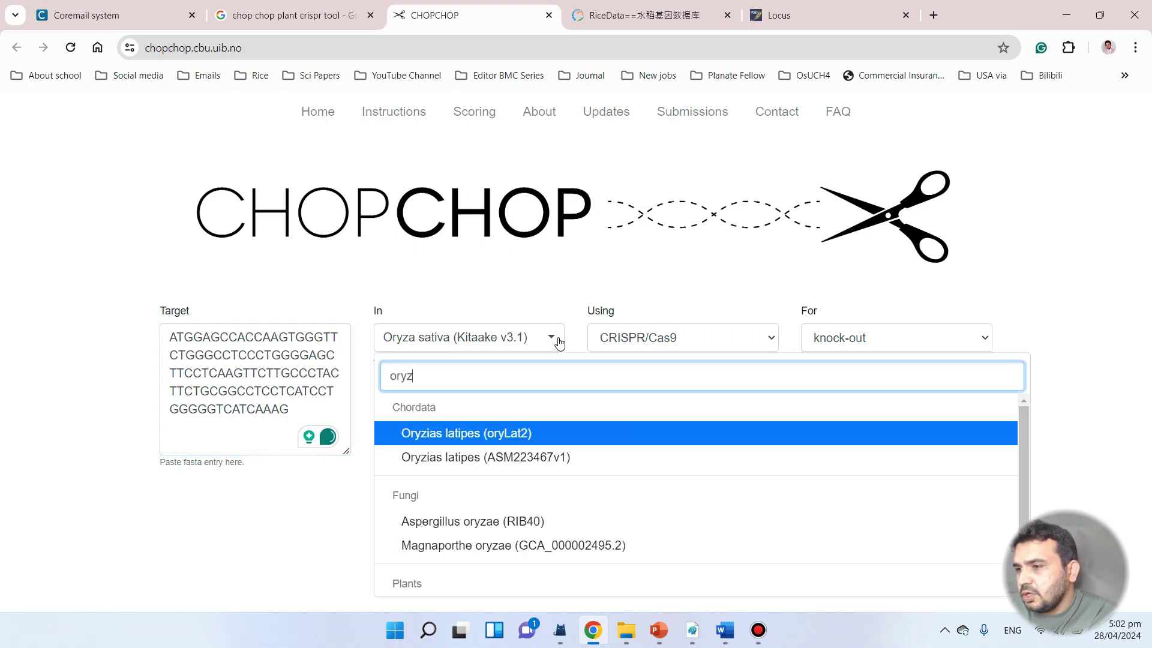
{"action": "type", "text": "a st\\"}
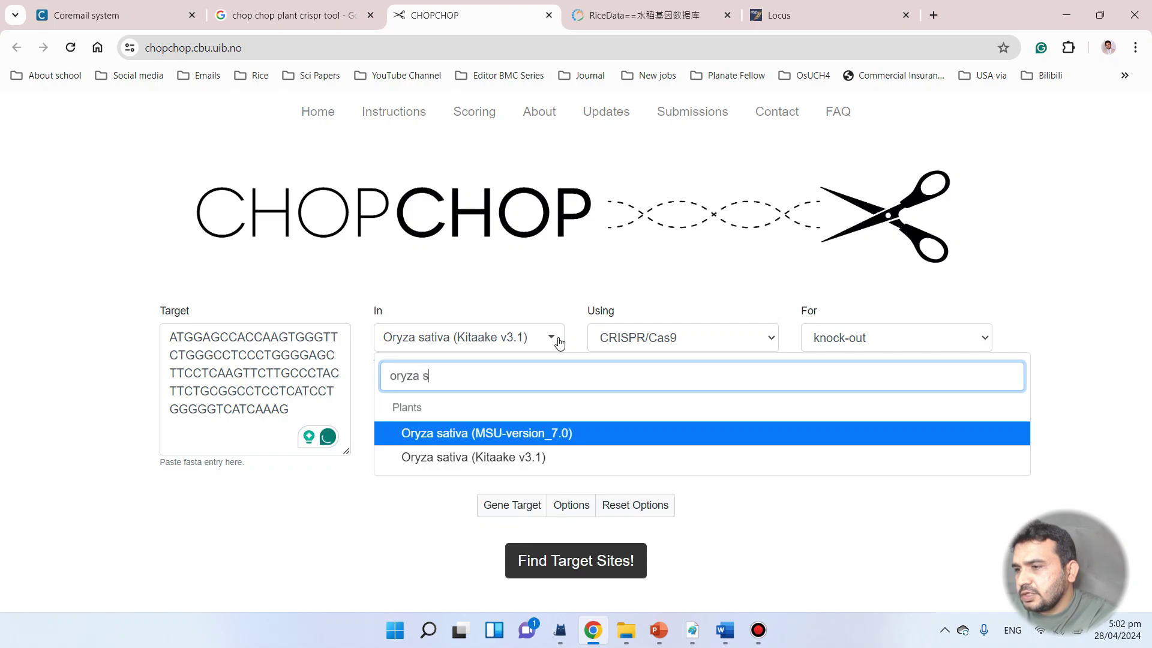
{"action": "key", "text": "BackSpace"}
{"action": "key", "text": "BackSpace"}
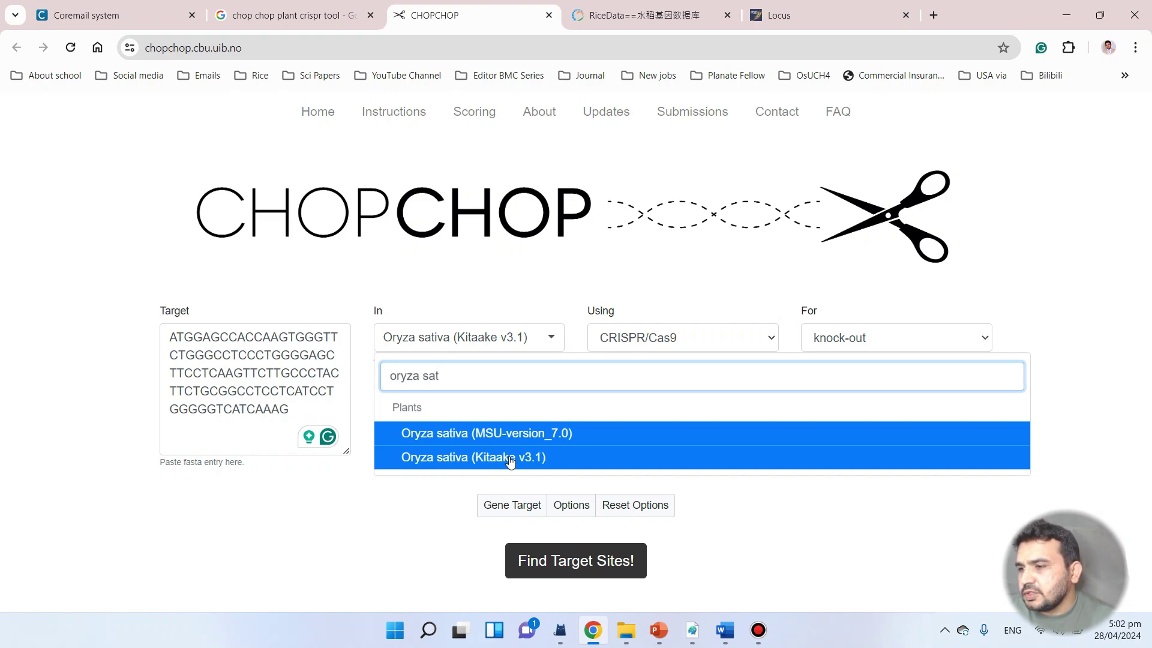
{"action": "left_click", "coordinate": [510, 459]}
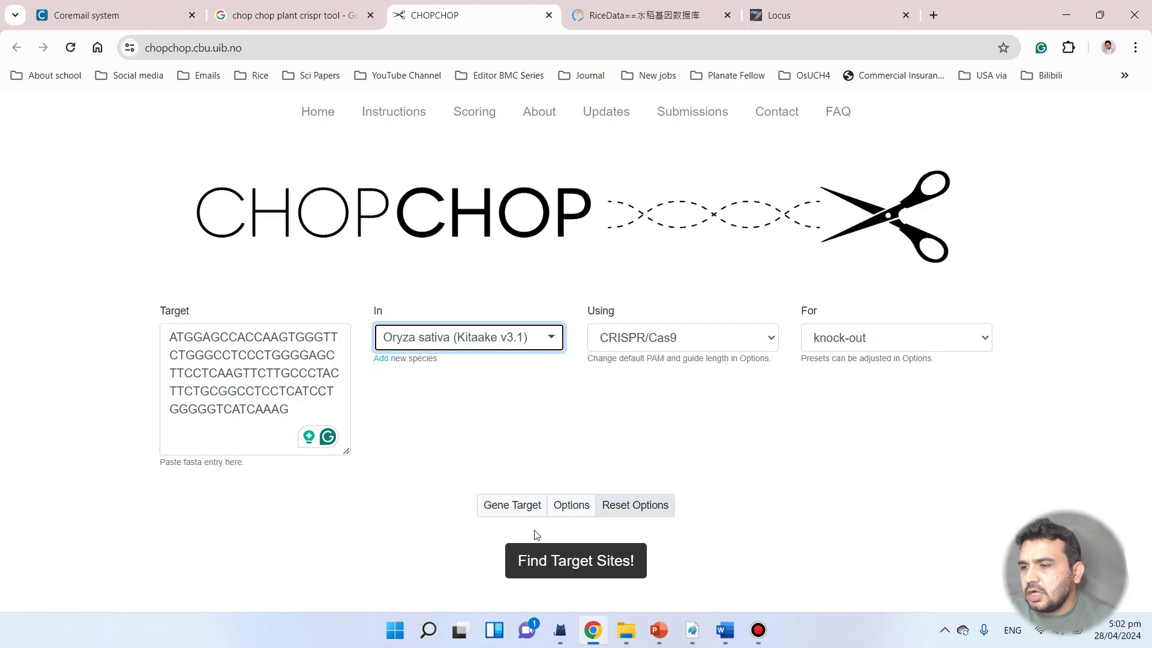
{"action": "left_click", "coordinate": [571, 565]}
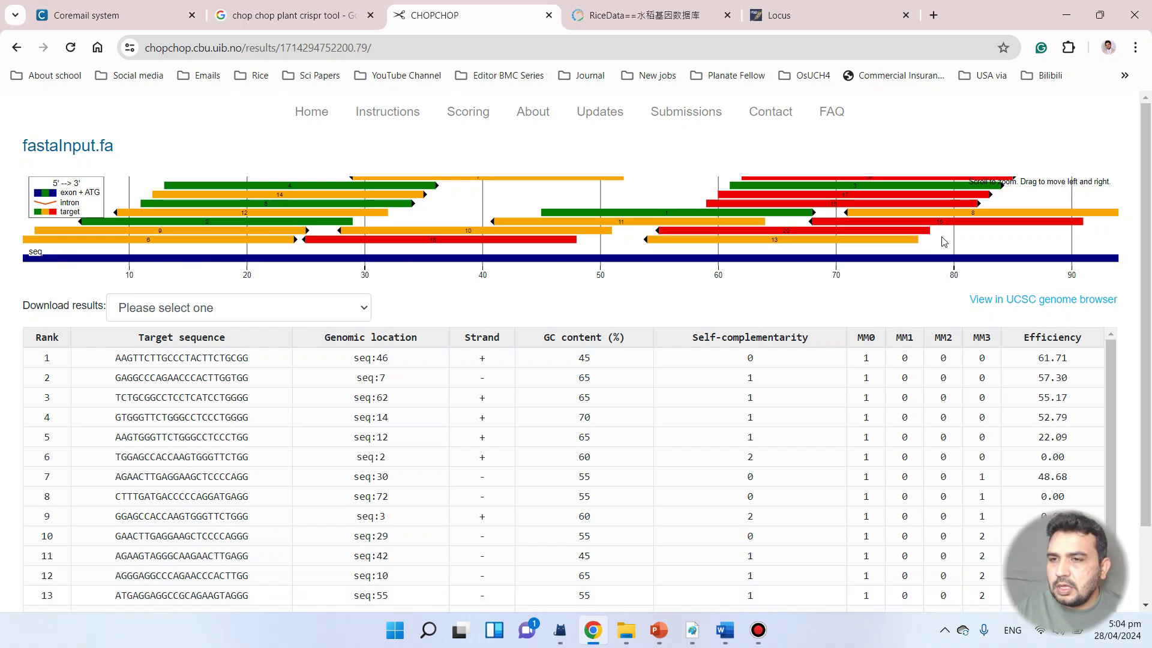
- Examine the guide sites on the sequence map and the GC content of the rank 4 guide in the results table
{"action": "mouse_move", "coordinate": [221, 213]}
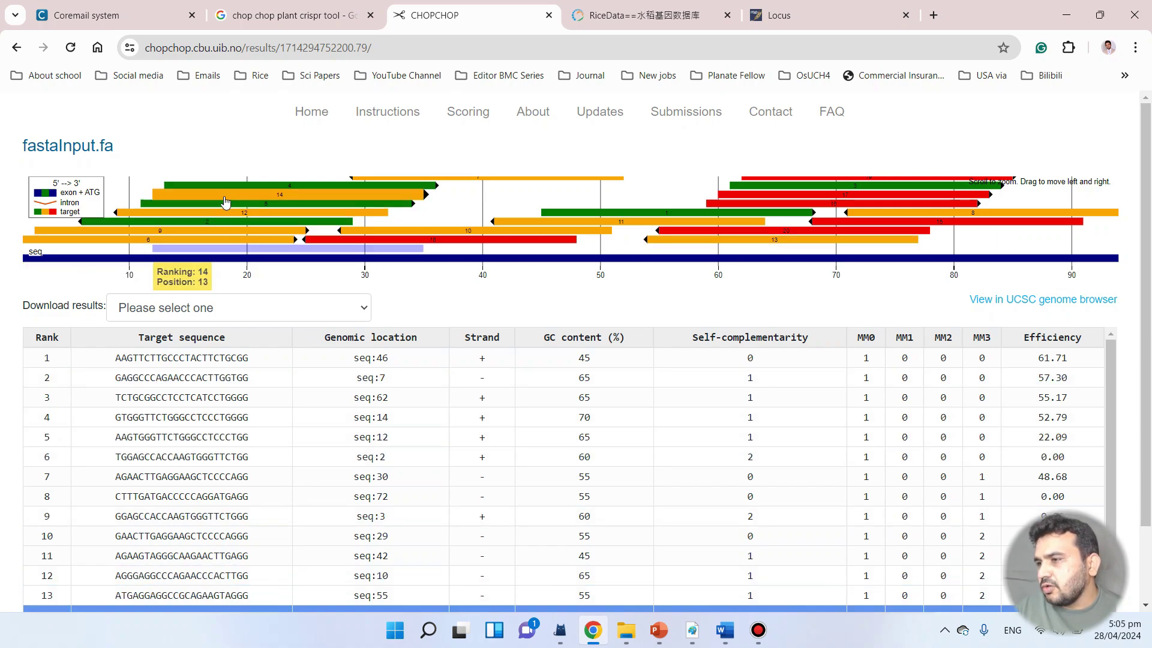
{"action": "mouse_move", "coordinate": [227, 189]}
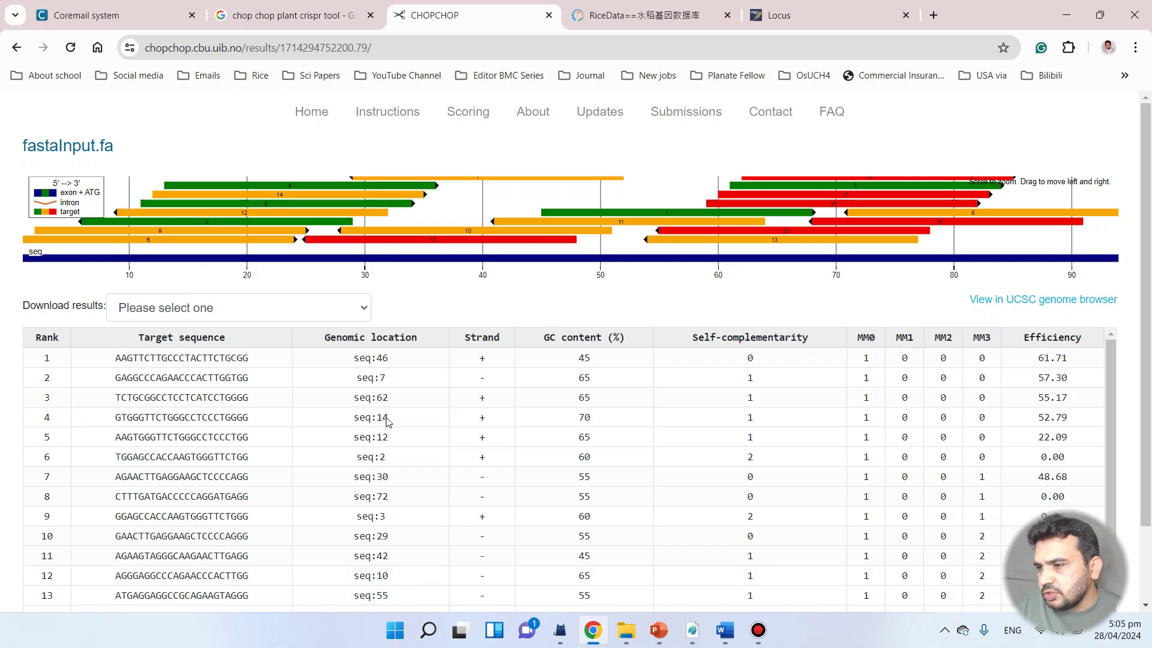
{"action": "left_click_drag", "start_coordinate": [594, 423], "coordinate": [576, 421]}
{"action": "key", "text": "ctrl+shift+t"}
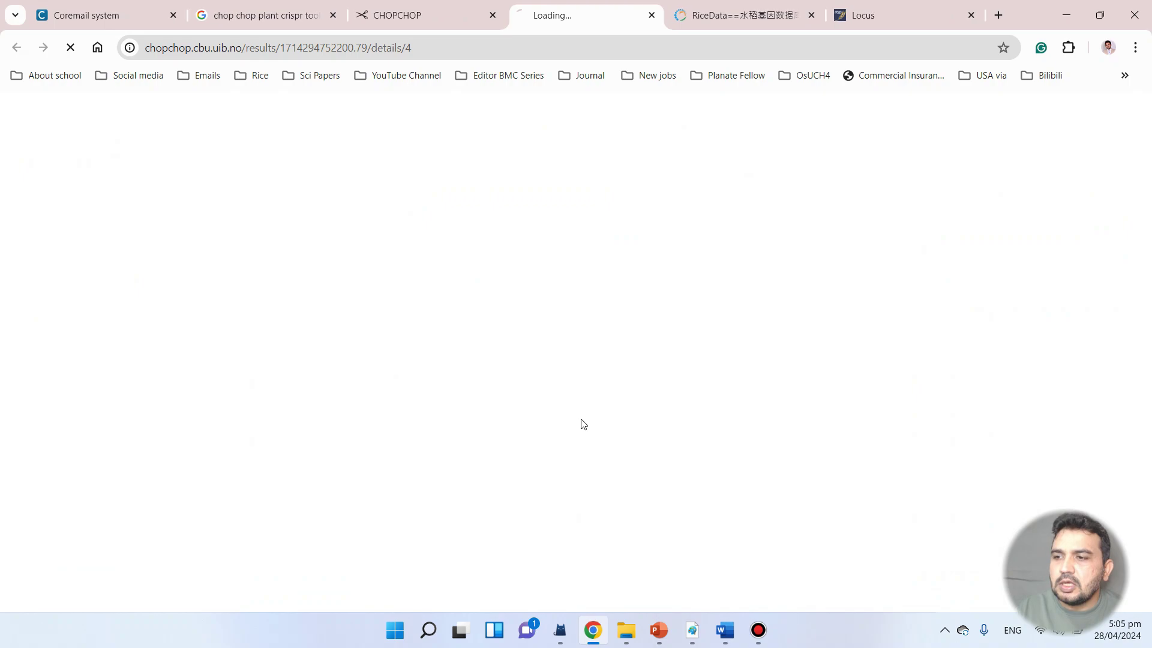
{"action": "key", "text": "ctrl+shift+Tab"}
{"action": "left_click", "coordinate": [652, 14]}
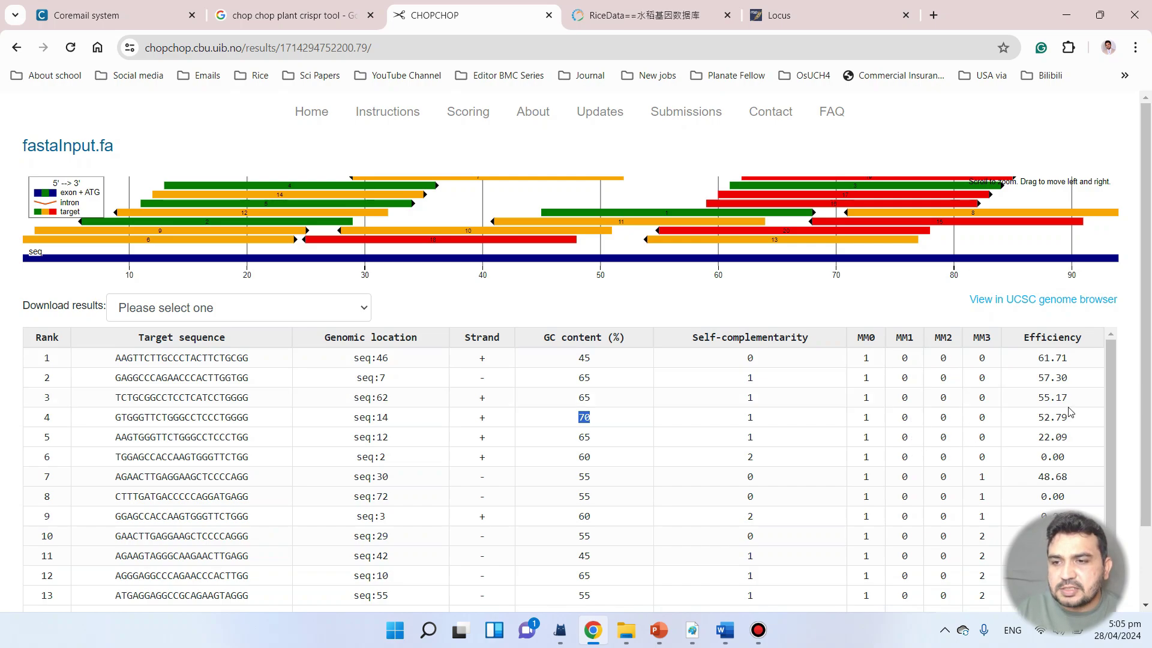
- Check the rank 4 guide's efficiency, highlight its target sequence, and switch to the PowerPoint slide on avoiding off targets
{"action": "left_click_drag", "start_coordinate": [1071, 418], "coordinate": [27, 471]}
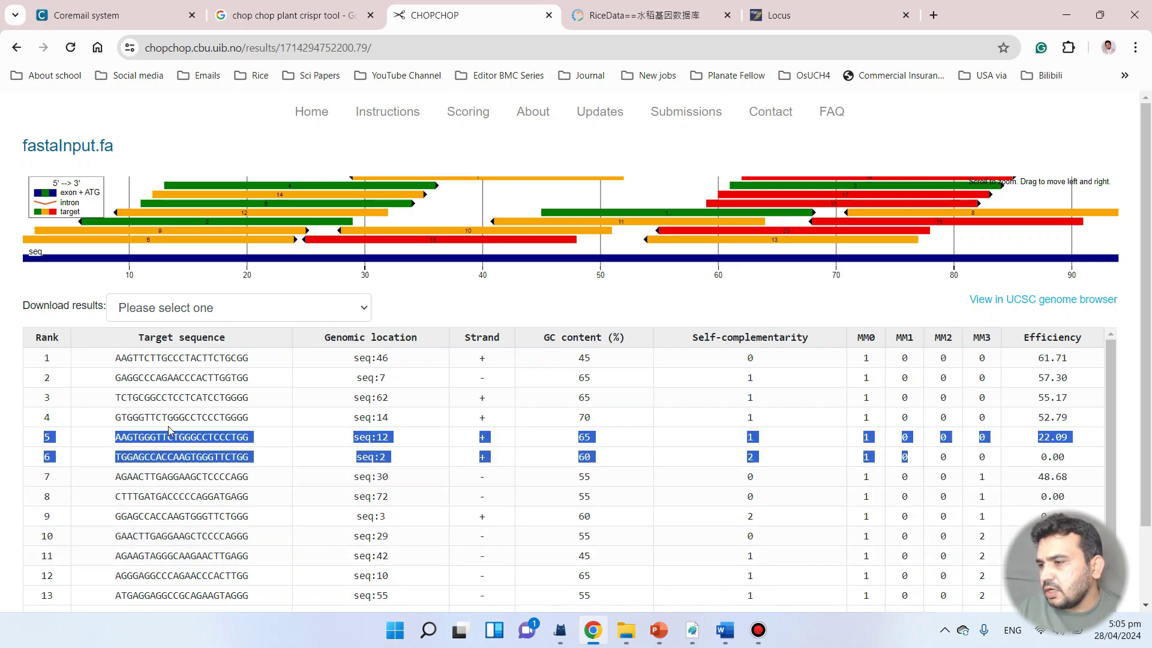
{"action": "left_click_drag", "start_coordinate": [249, 418], "coordinate": [115, 421]}
{"action": "left_click", "coordinate": [150, 418]}
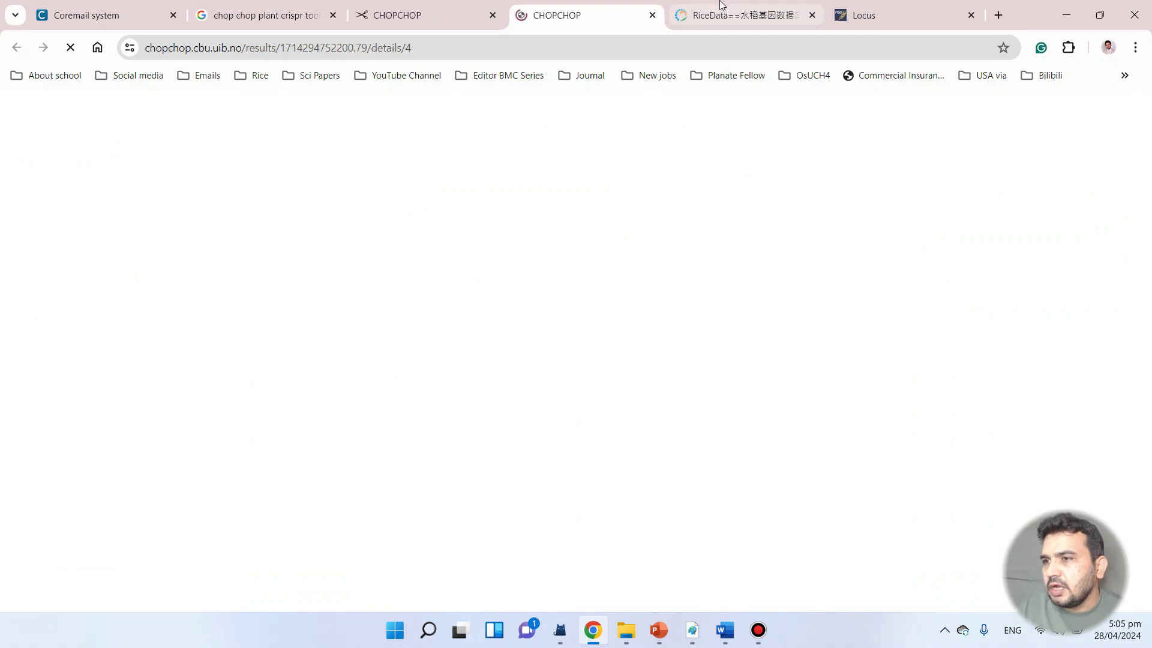
{"action": "left_click", "coordinate": [652, 15]}
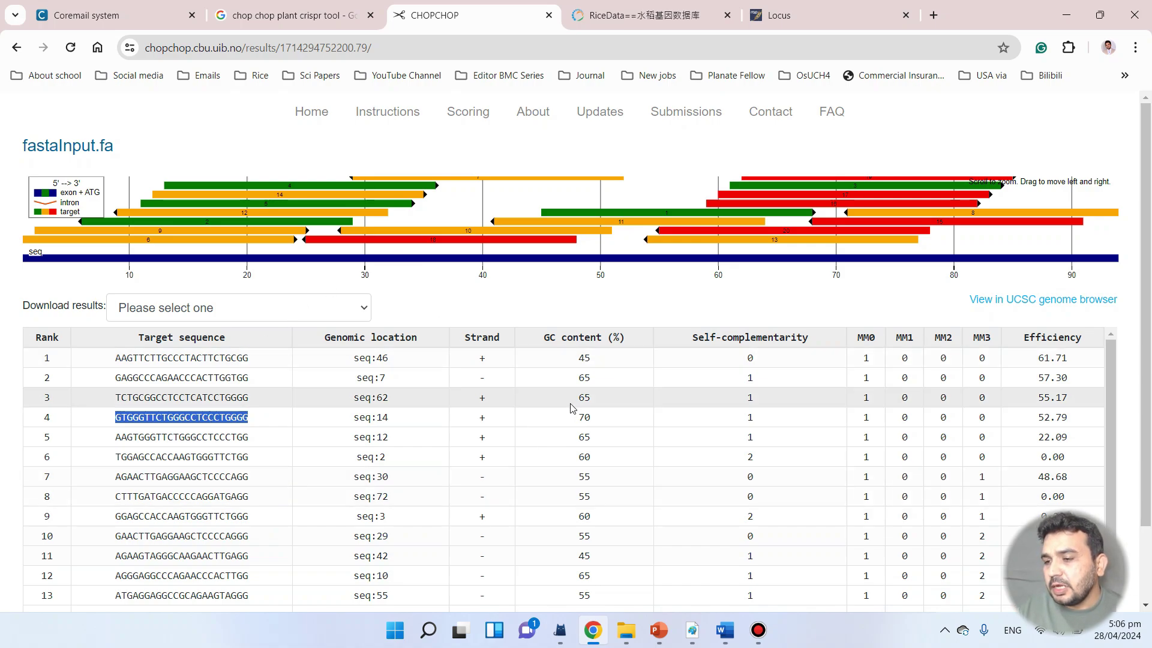
{"action": "left_click", "coordinate": [659, 630]}
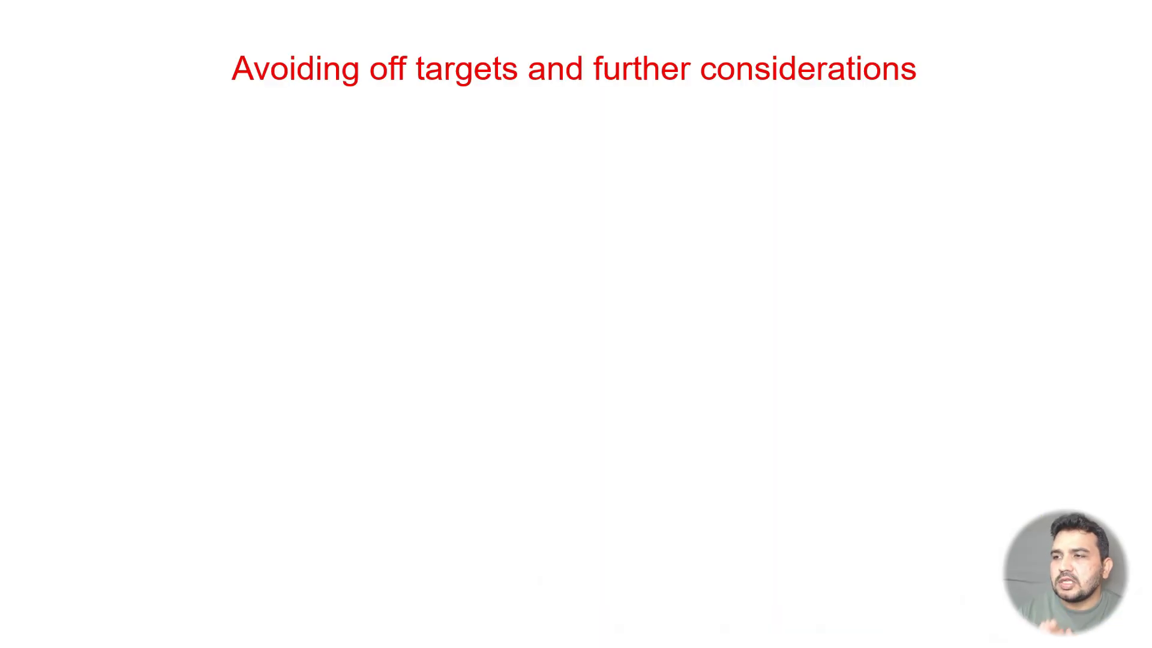